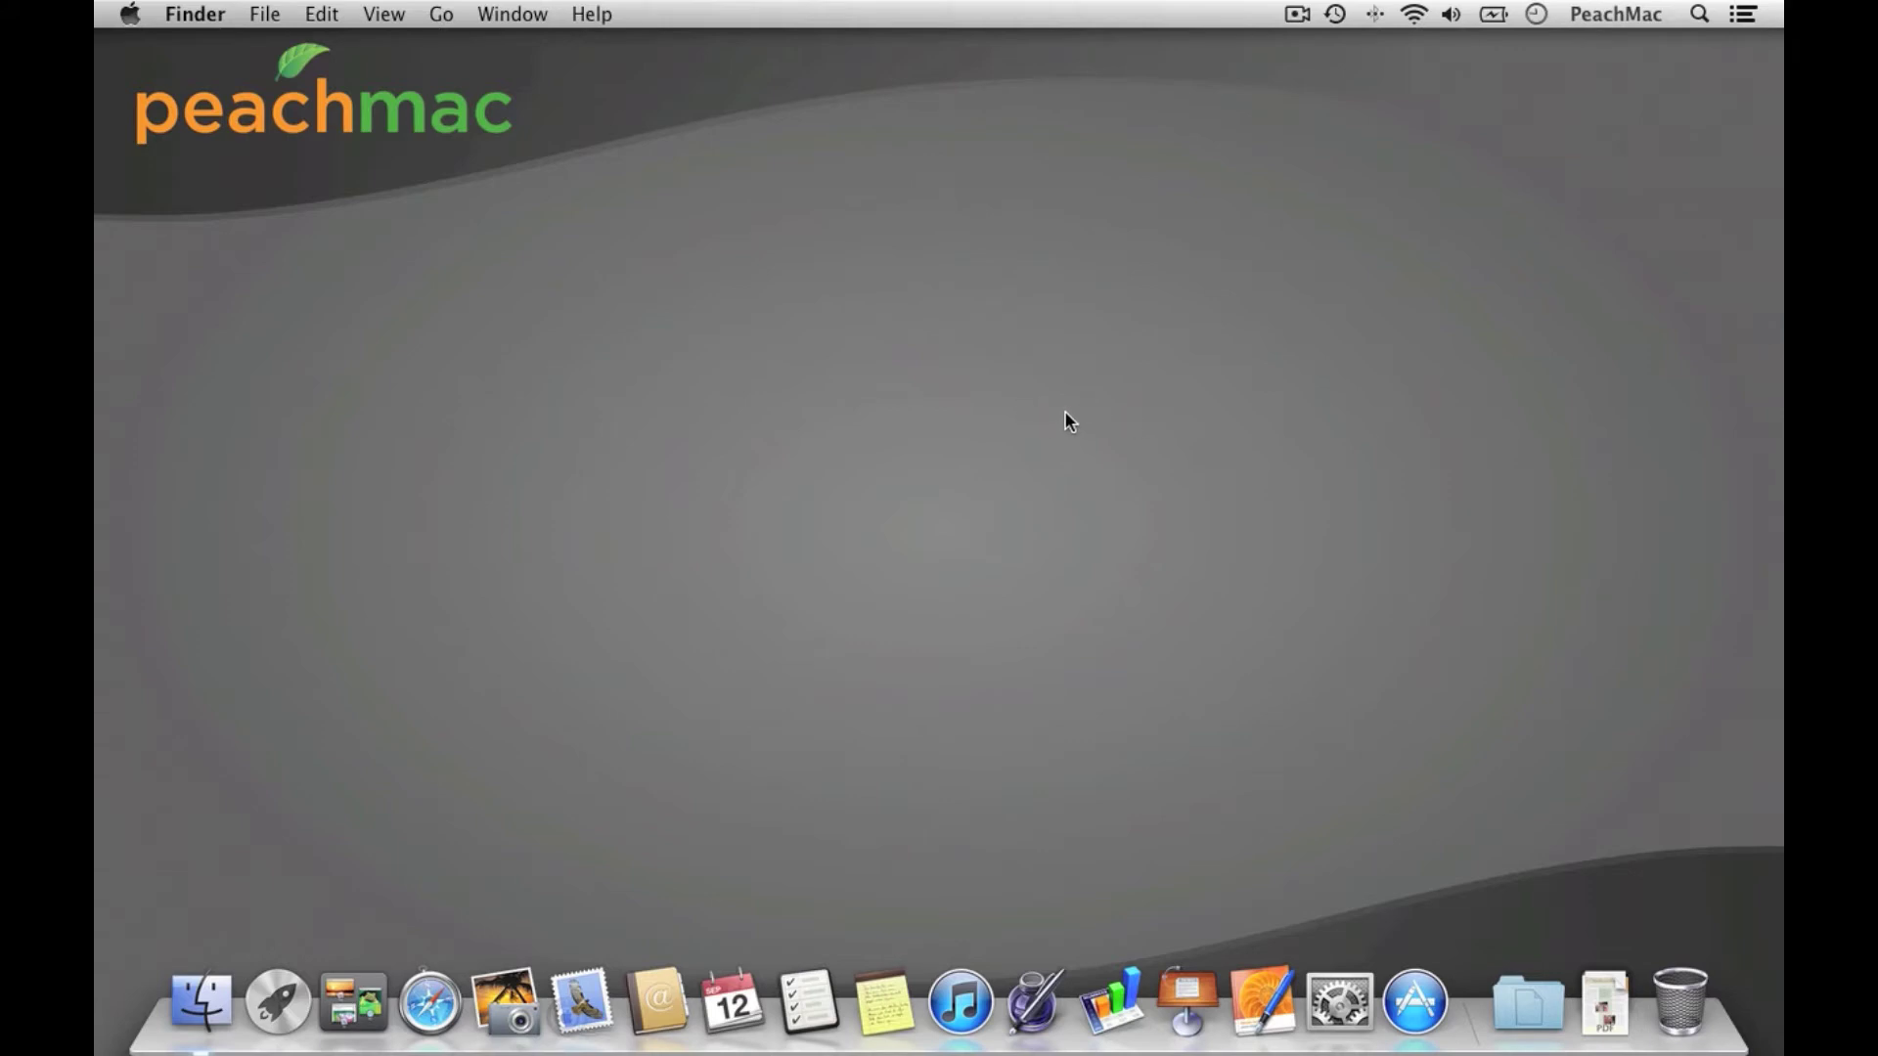
# Open the Dashboard and add a Calculator widget to it
pyautogui.press('F12')
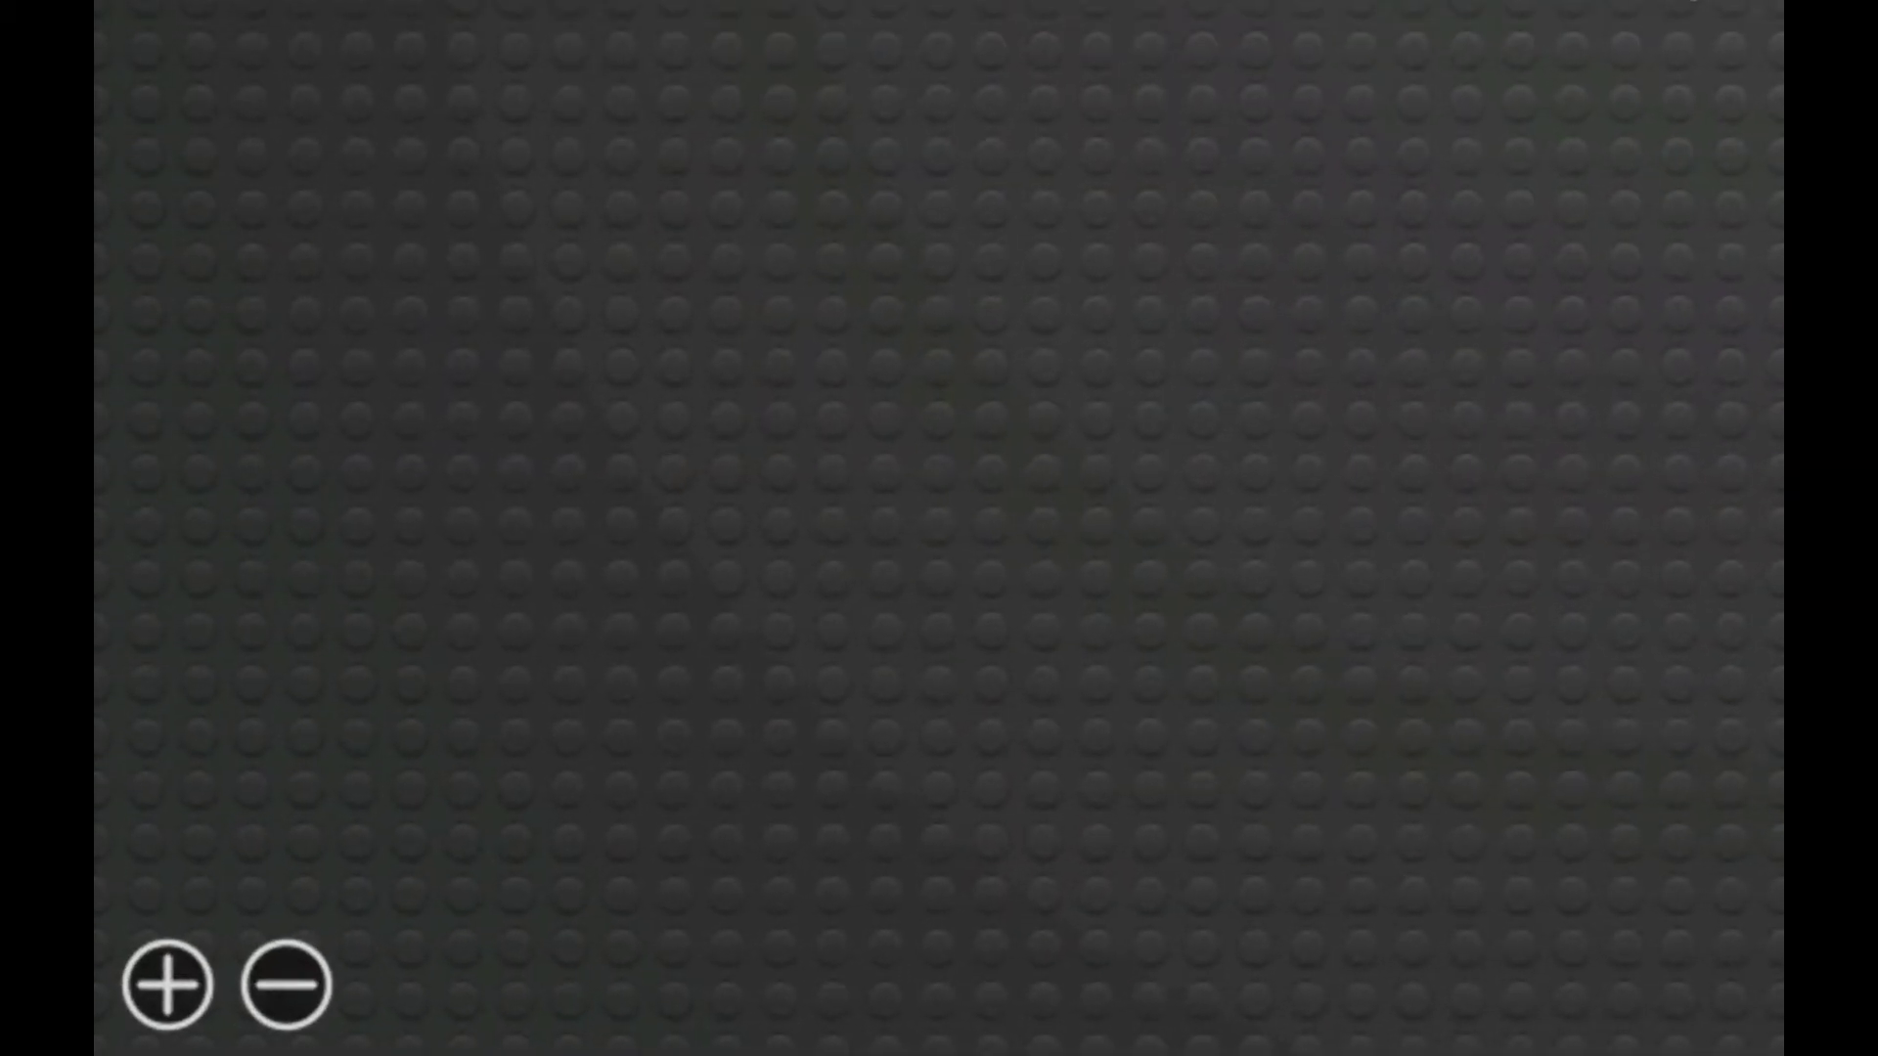
pyautogui.click(167, 985)
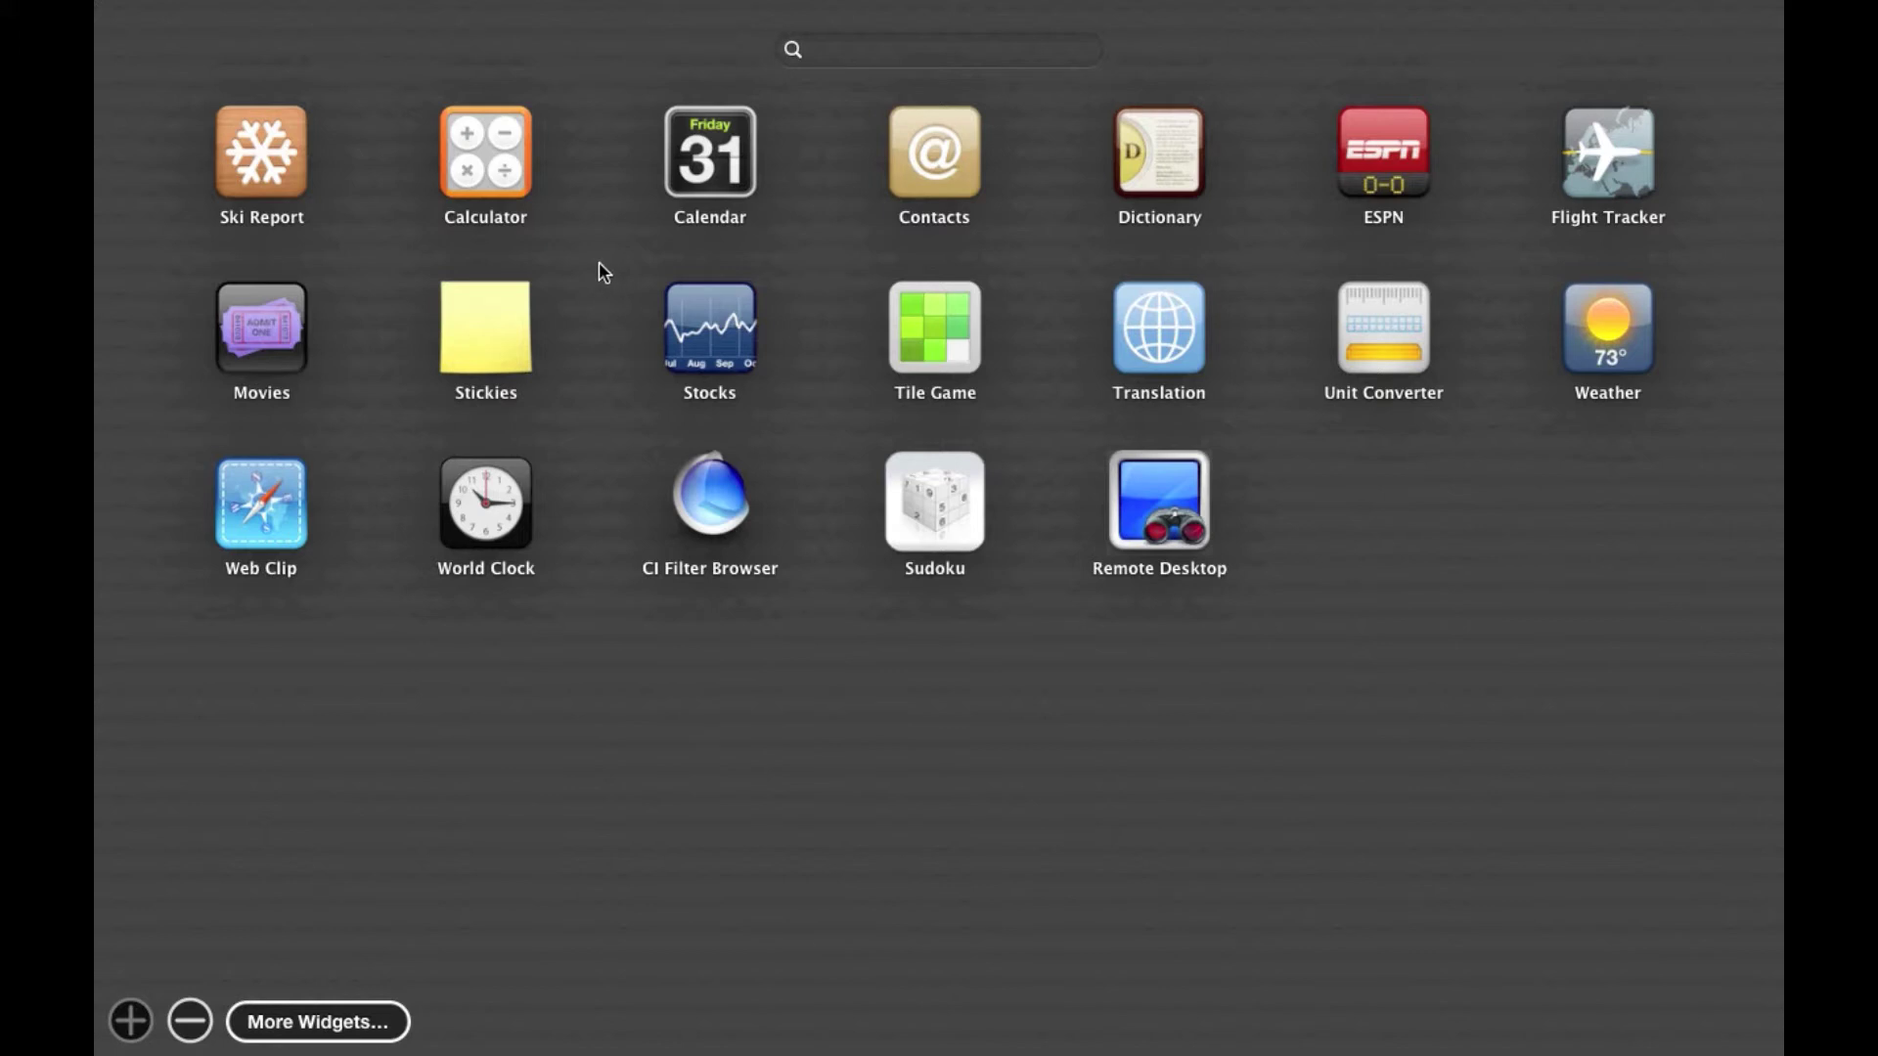
pyautogui.click(475, 151)
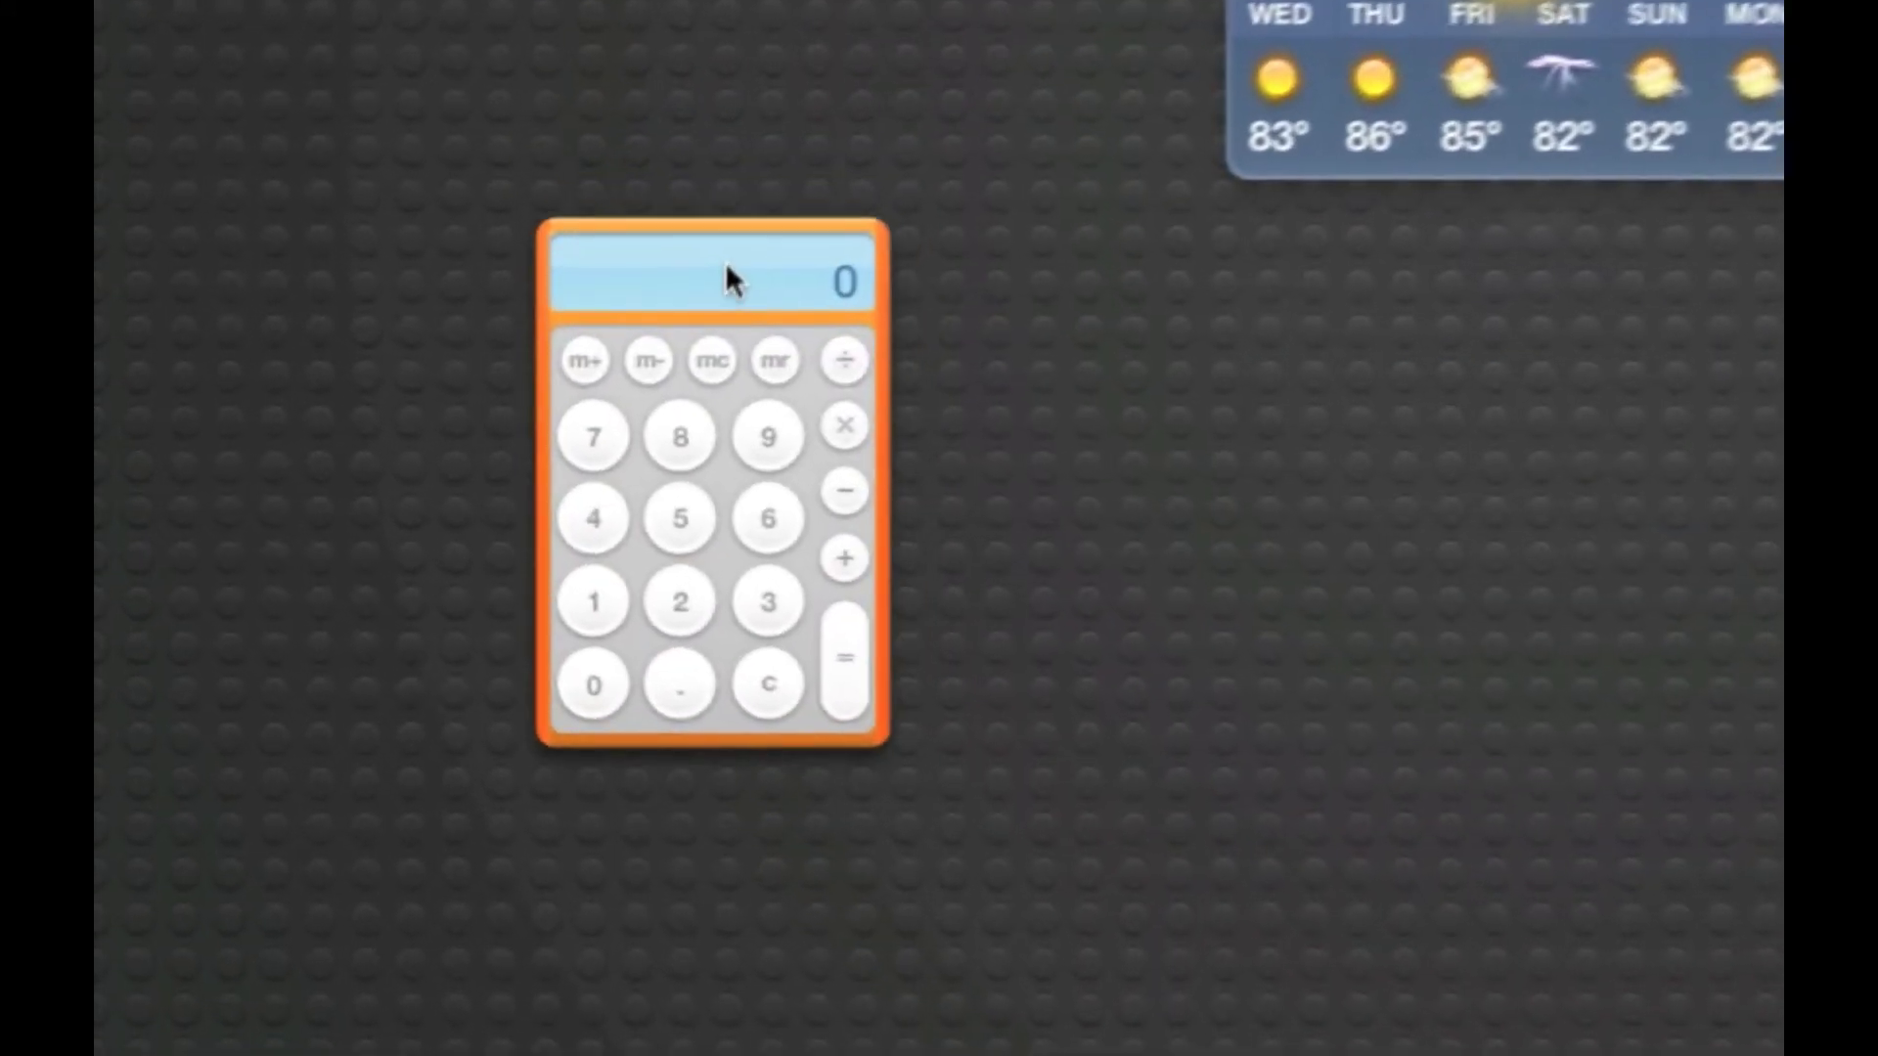
# Add 5 and 5 on the Calculator widget and add 20 to the sum
pyautogui.click(679, 561)
pyautogui.click(847, 588)
pyautogui.click(696, 553)
pyautogui.click(861, 668)
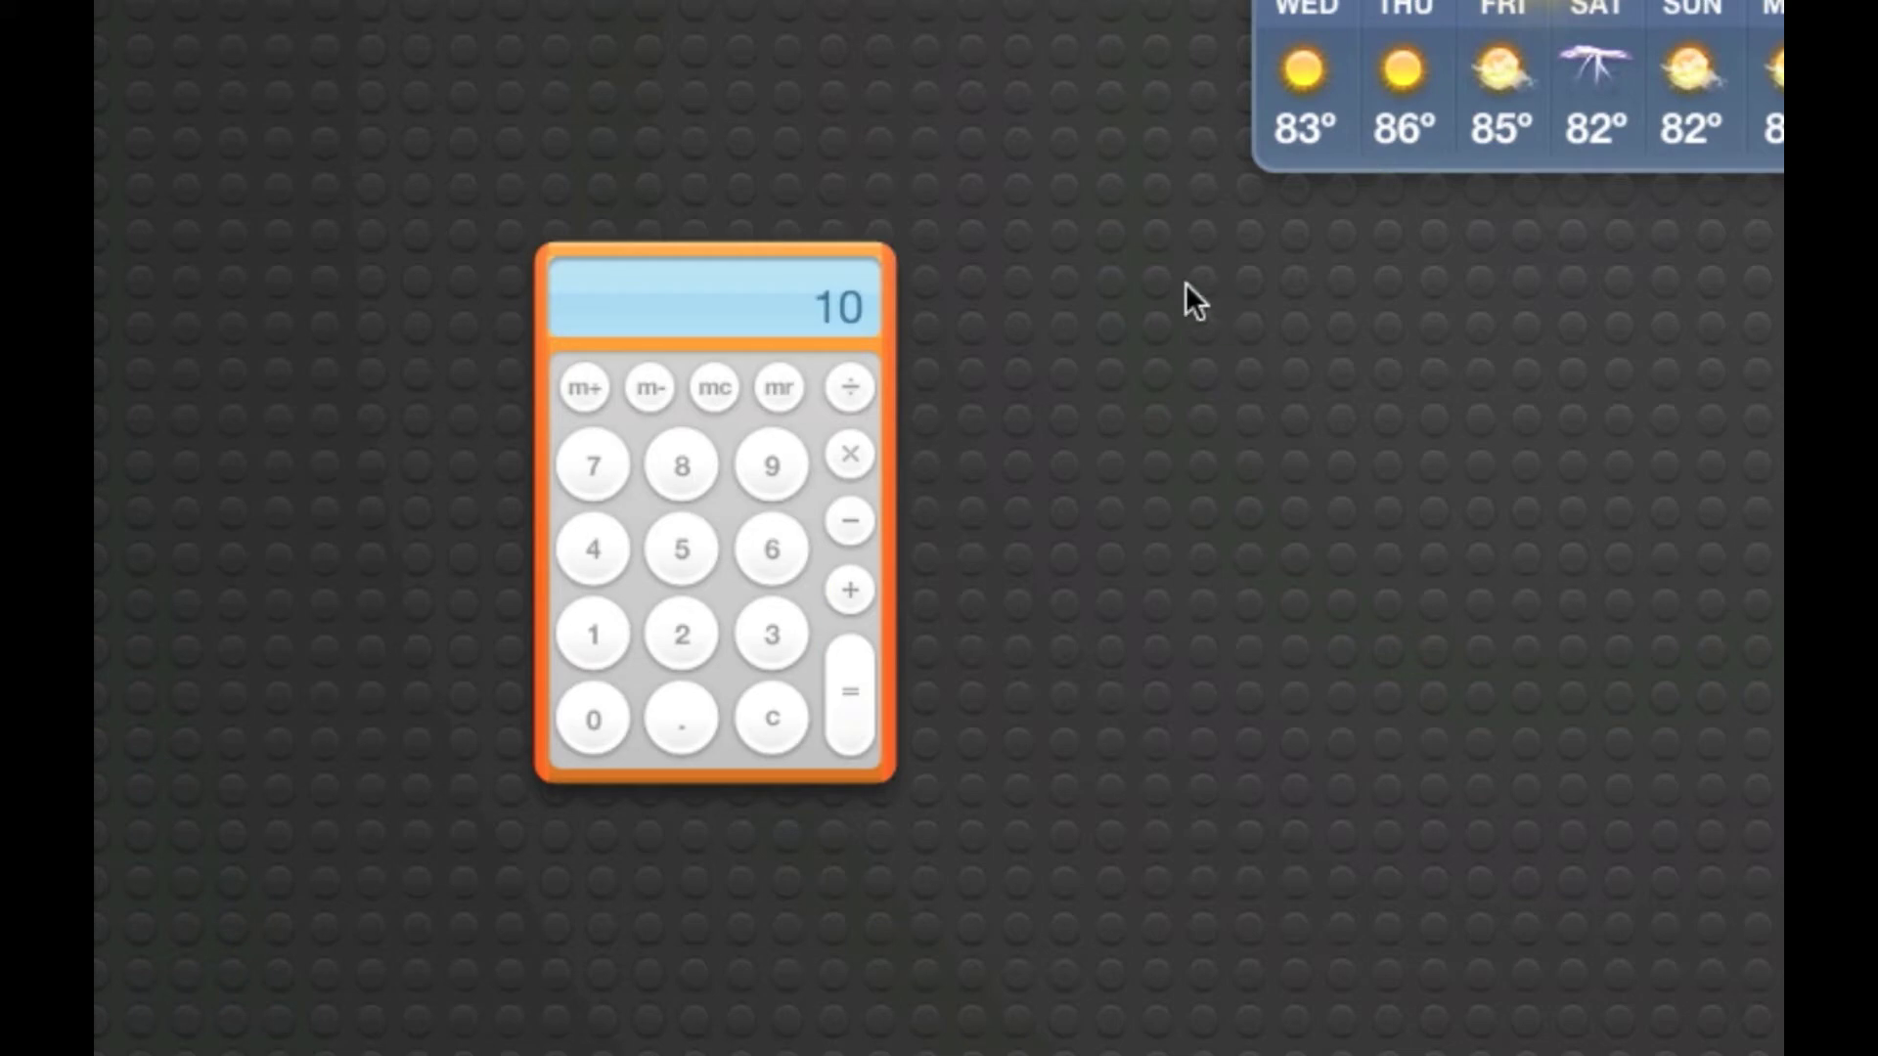
pyautogui.write('+20=-0')
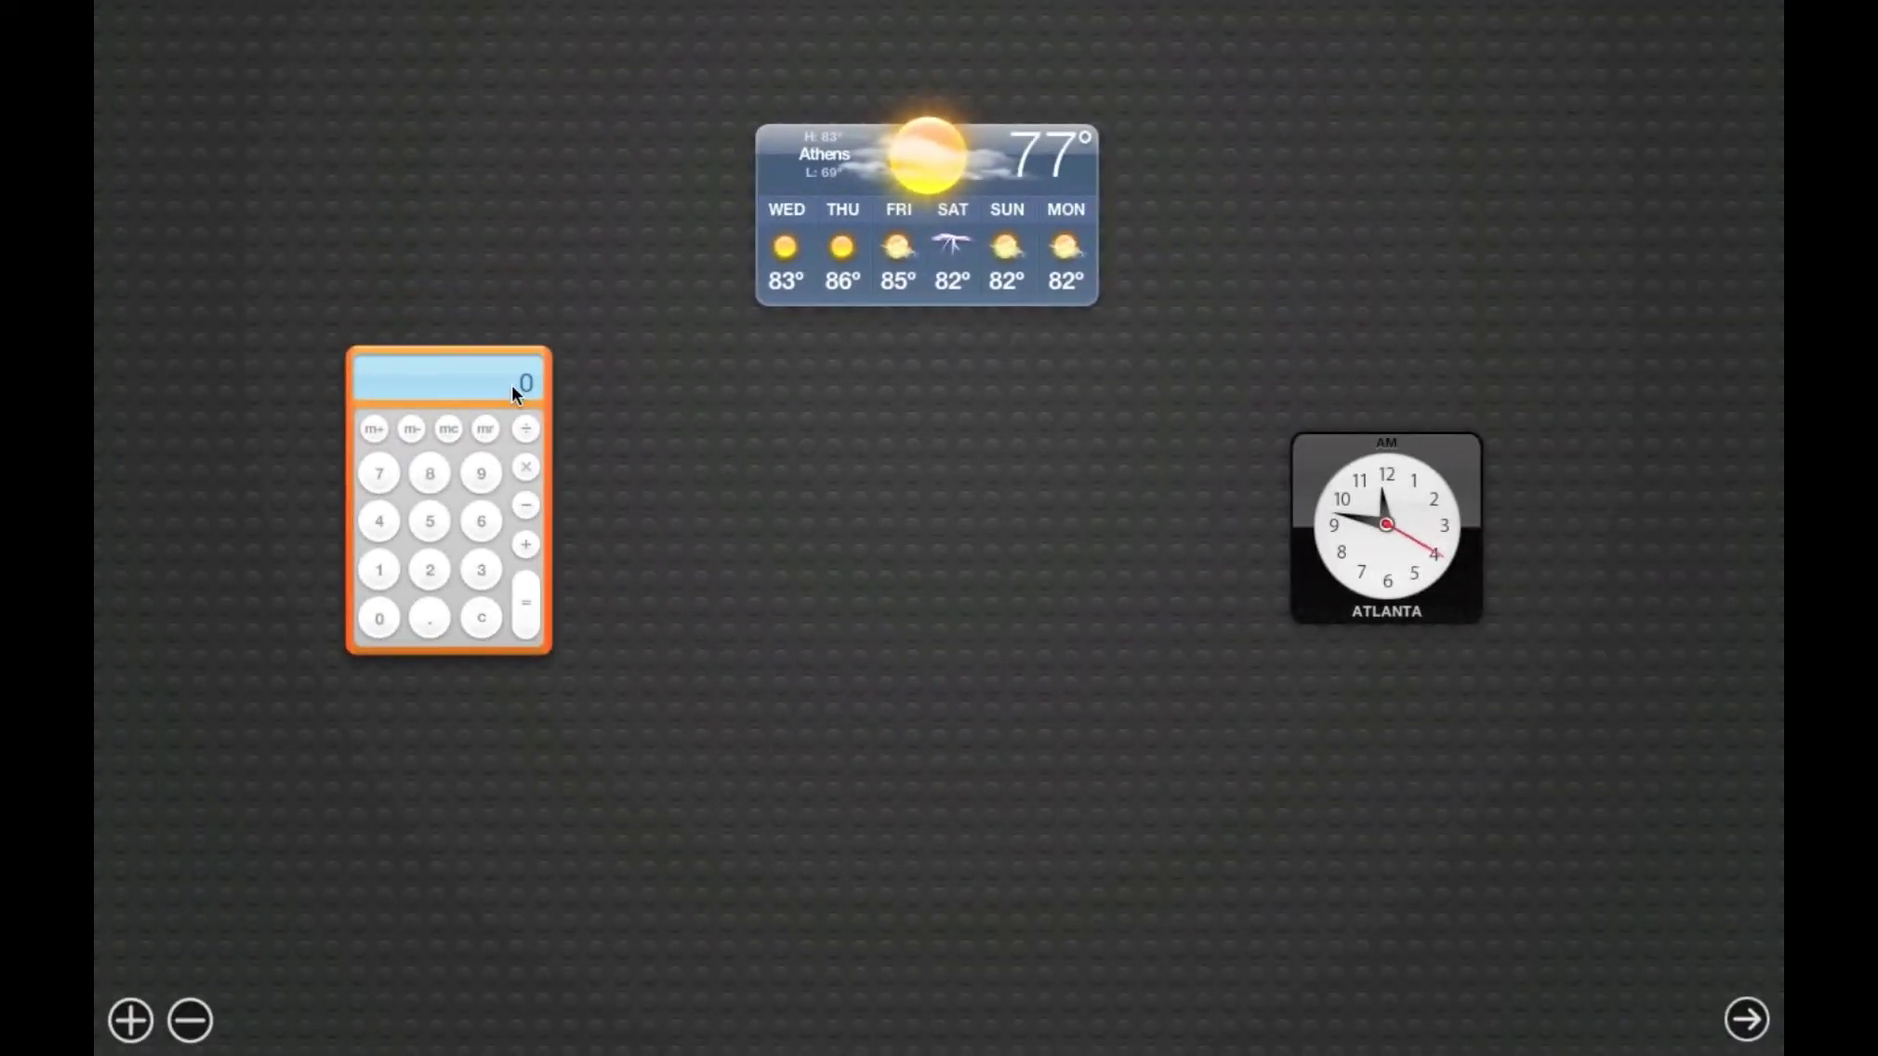
# Add a Stickies widget and place it in the middle, below the Athens weather widget
pyautogui.click(130, 1020)
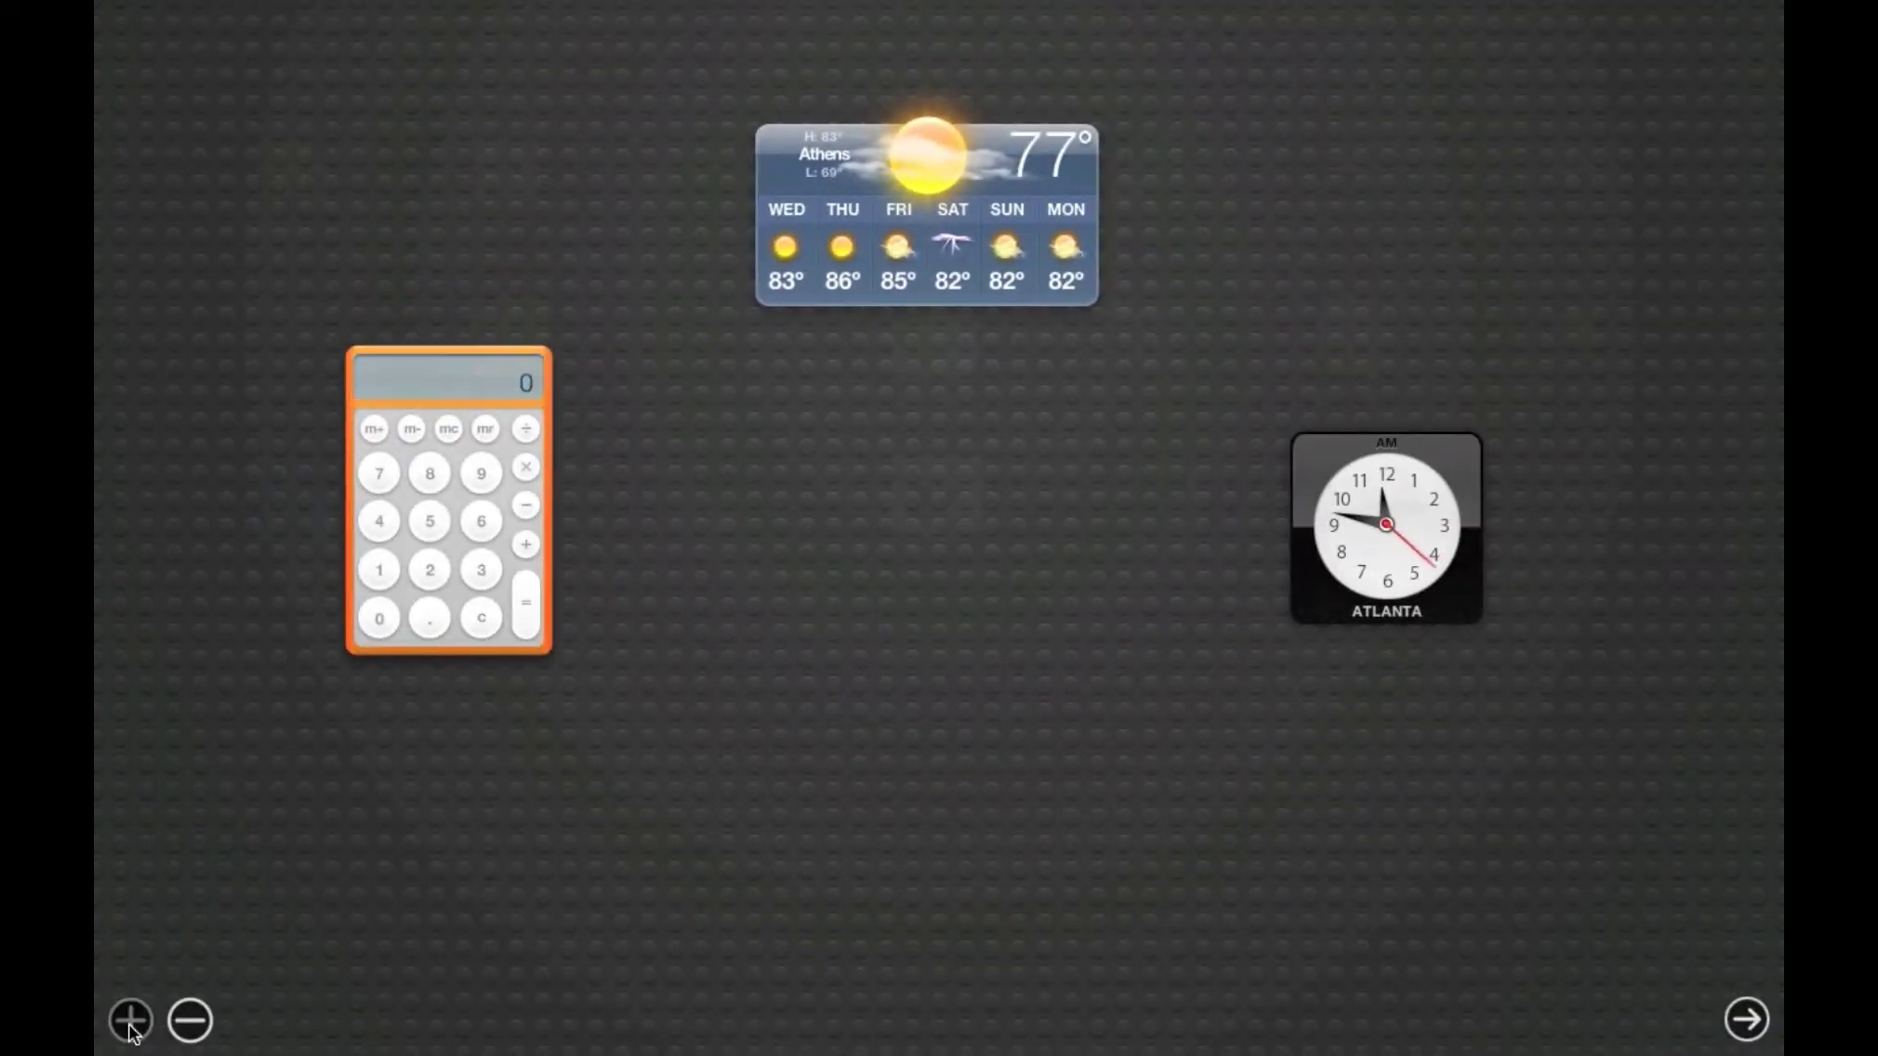
pyautogui.click(509, 318)
pyautogui.moveTo(499, 356); pyautogui.dragTo(953, 566)
# Write "Don't forget to show them how to remove widgets!" on the sticky note
pyautogui.write("Don't forget")
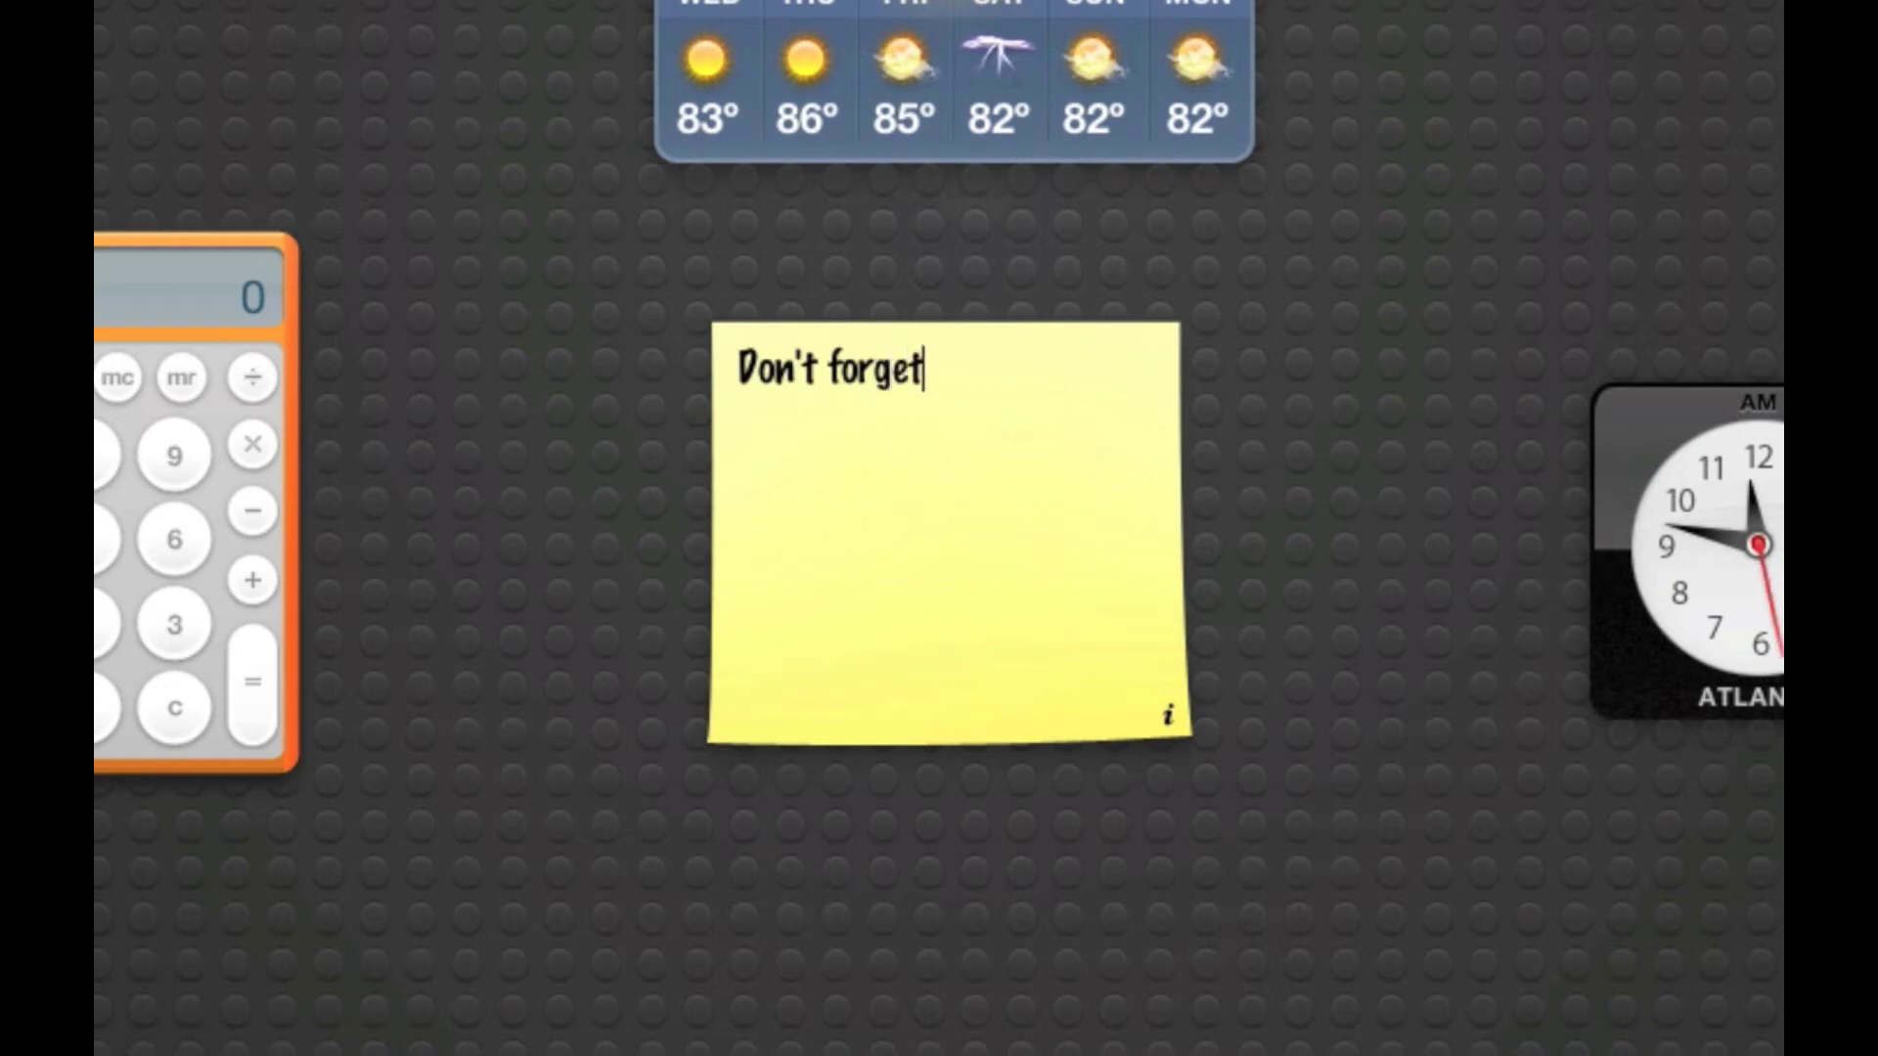
pyautogui.write(' to show them how')
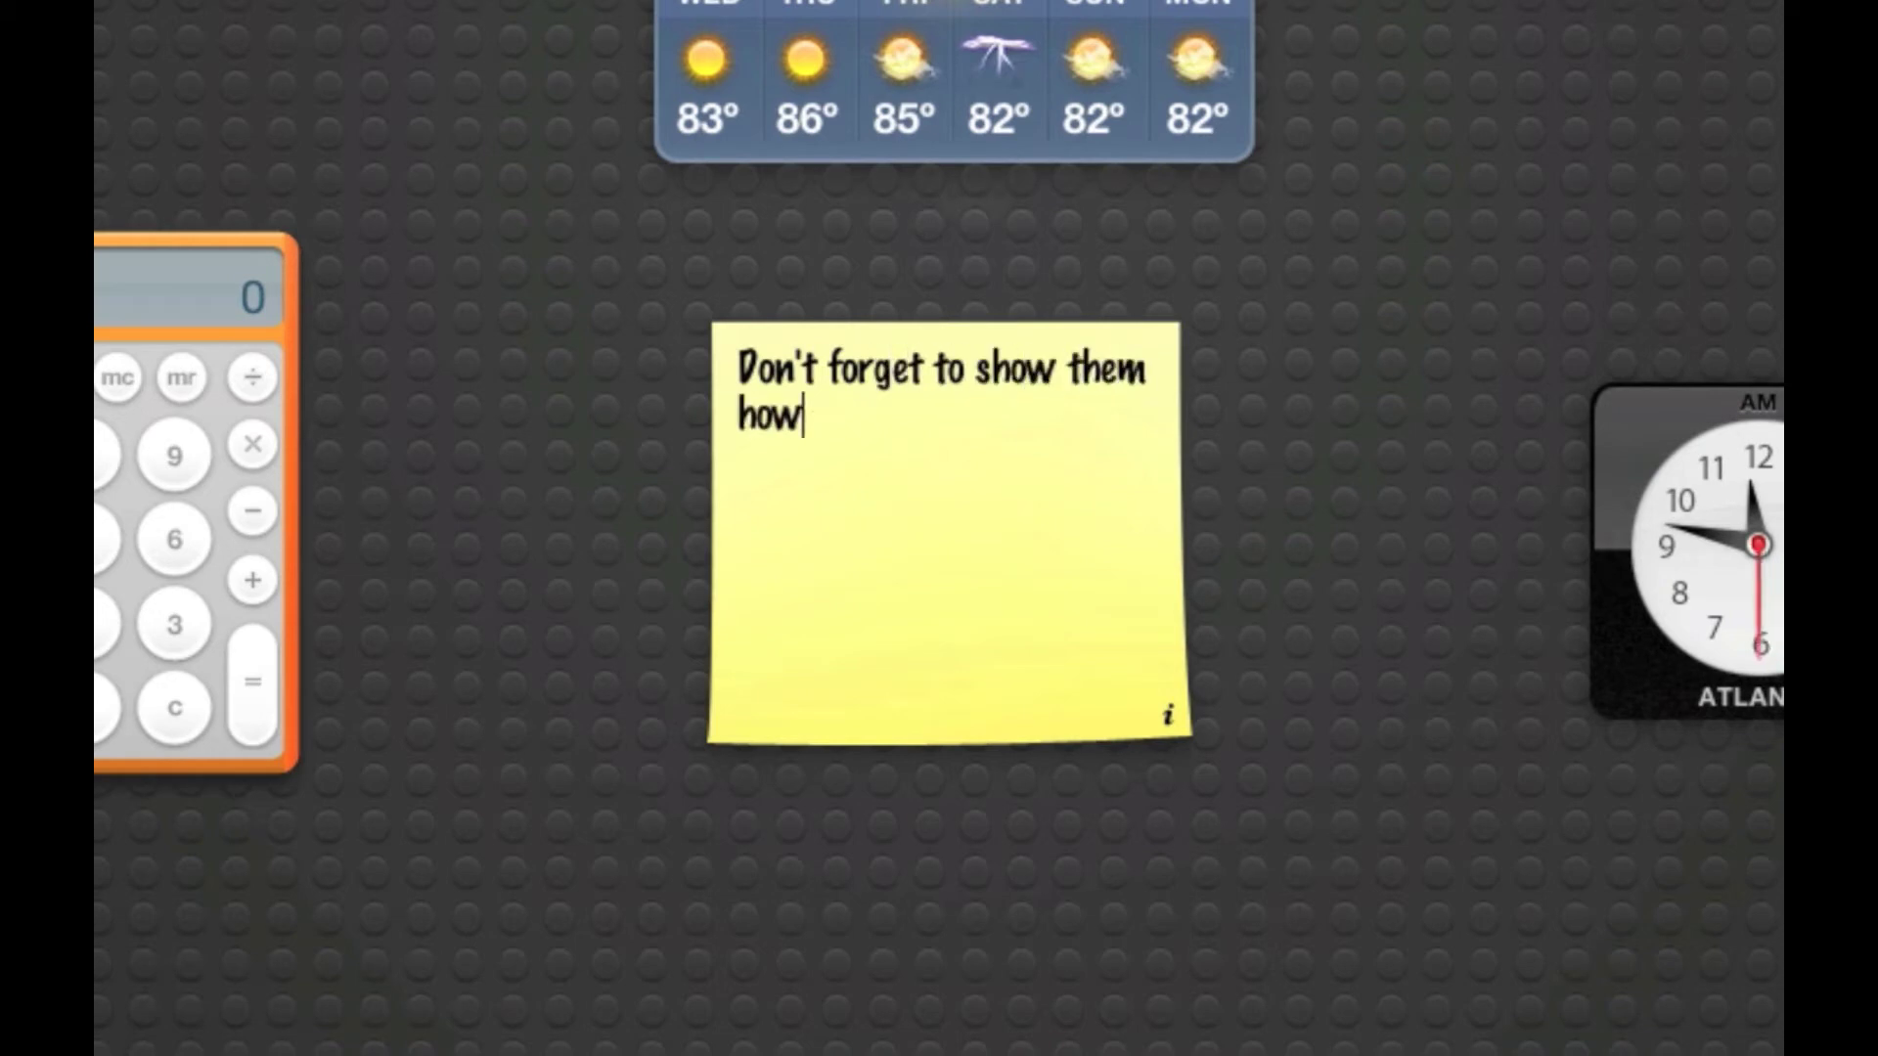
pyautogui.write(' to remove widge')
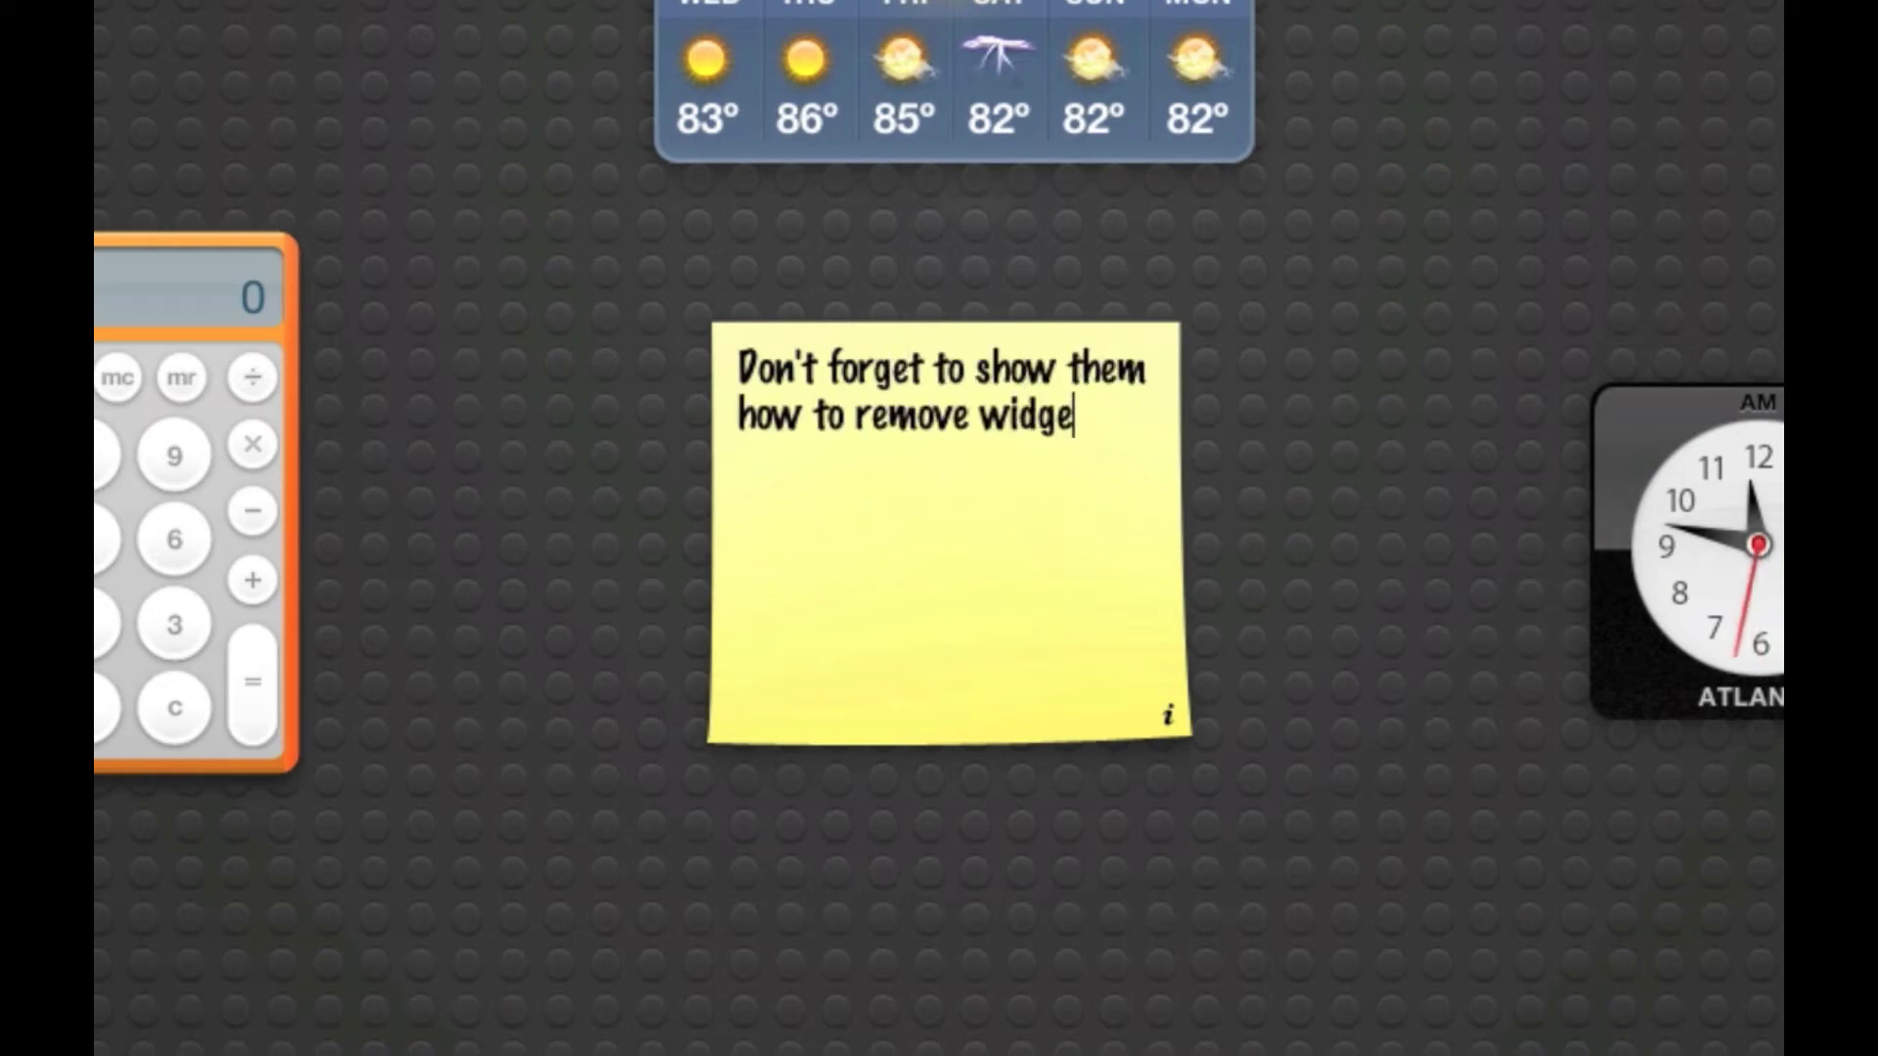
pyautogui.write('ts!')
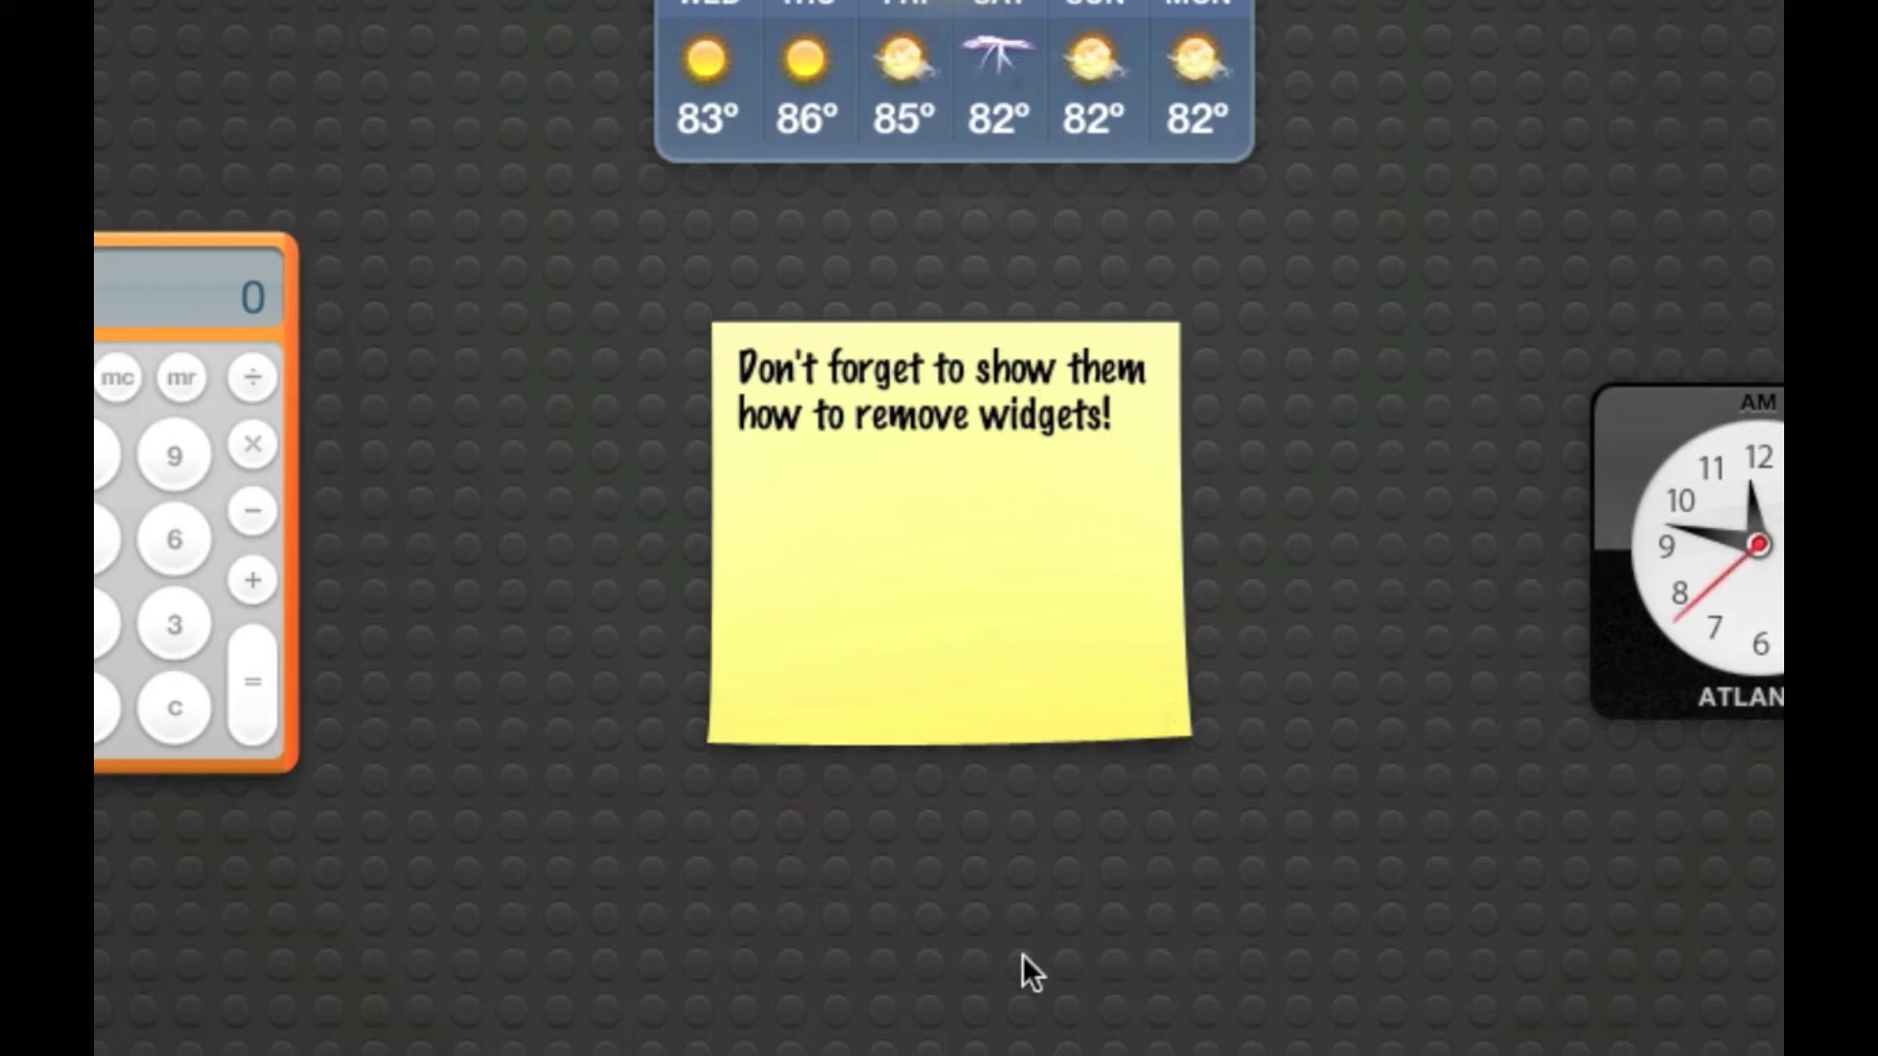
# Set the sticky note's paper color to light yellow-green and place the note below the Atlanta clock
pyautogui.moveTo(970, 601)
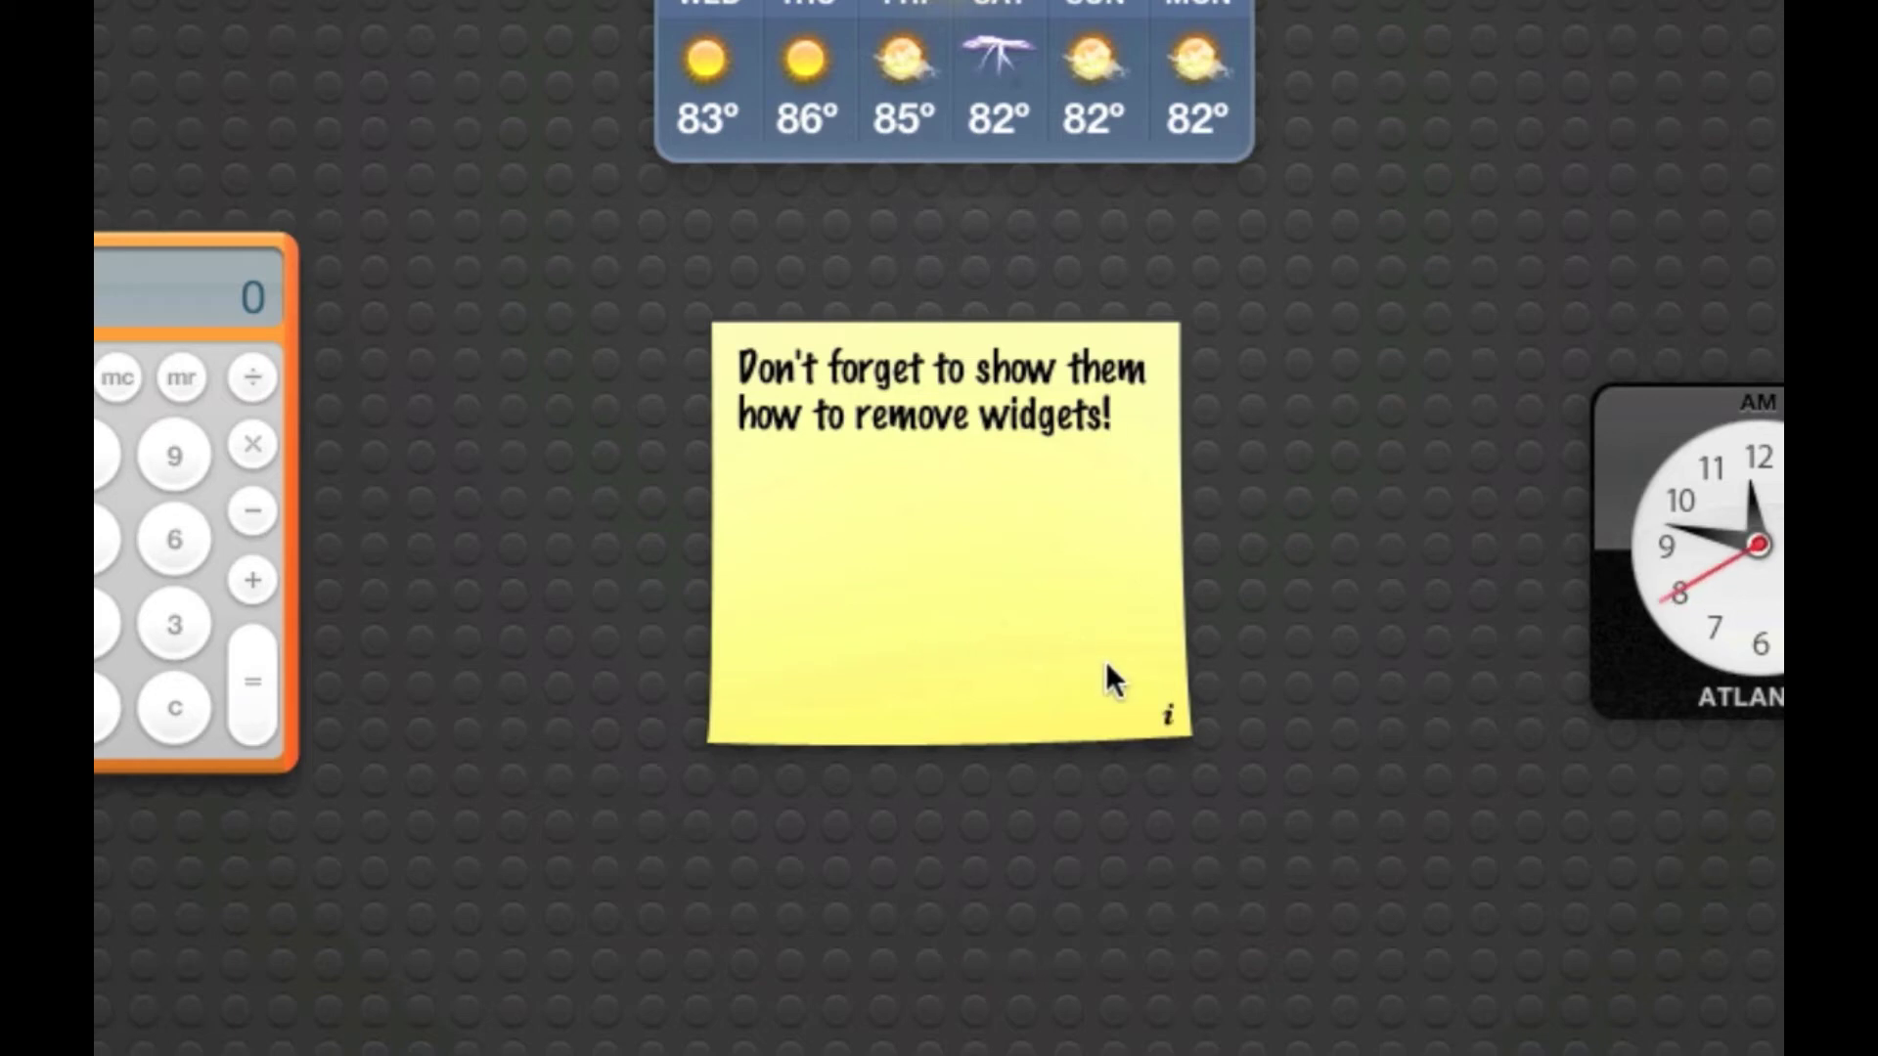
pyautogui.click(1169, 715)
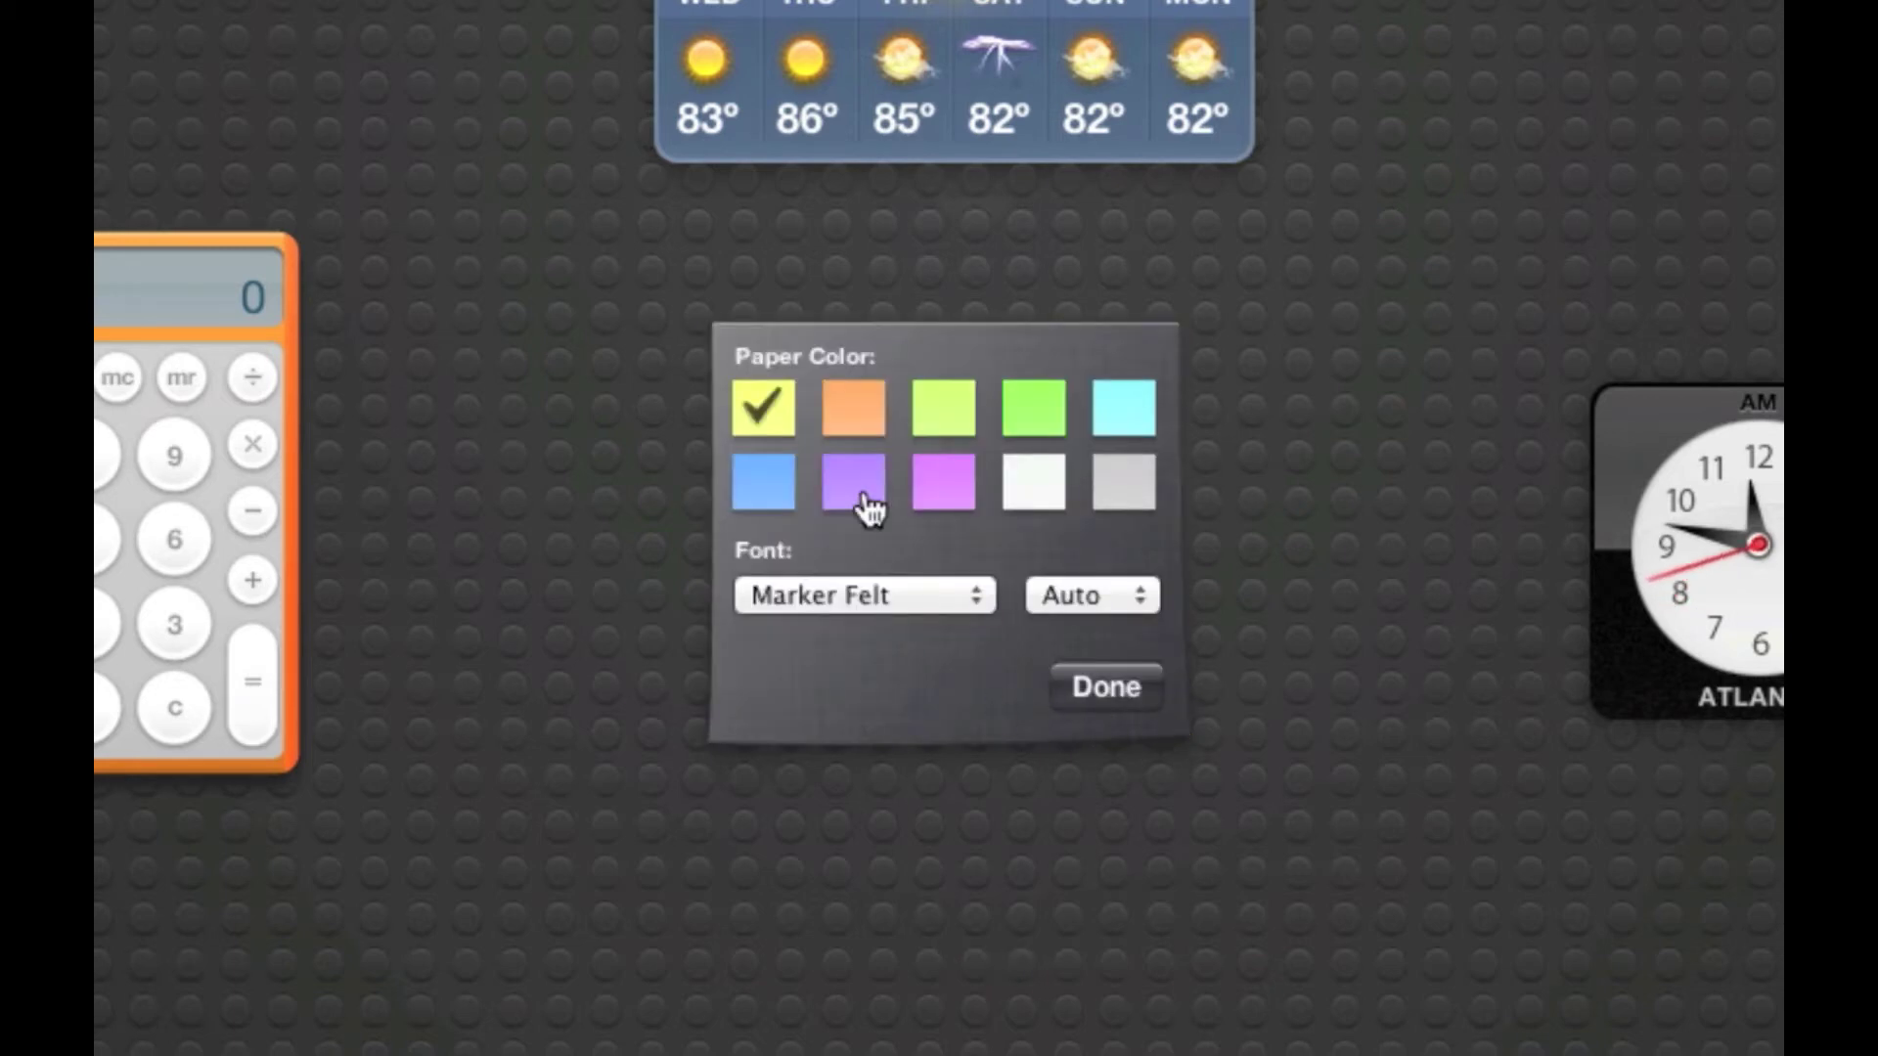
pyautogui.click(868, 410)
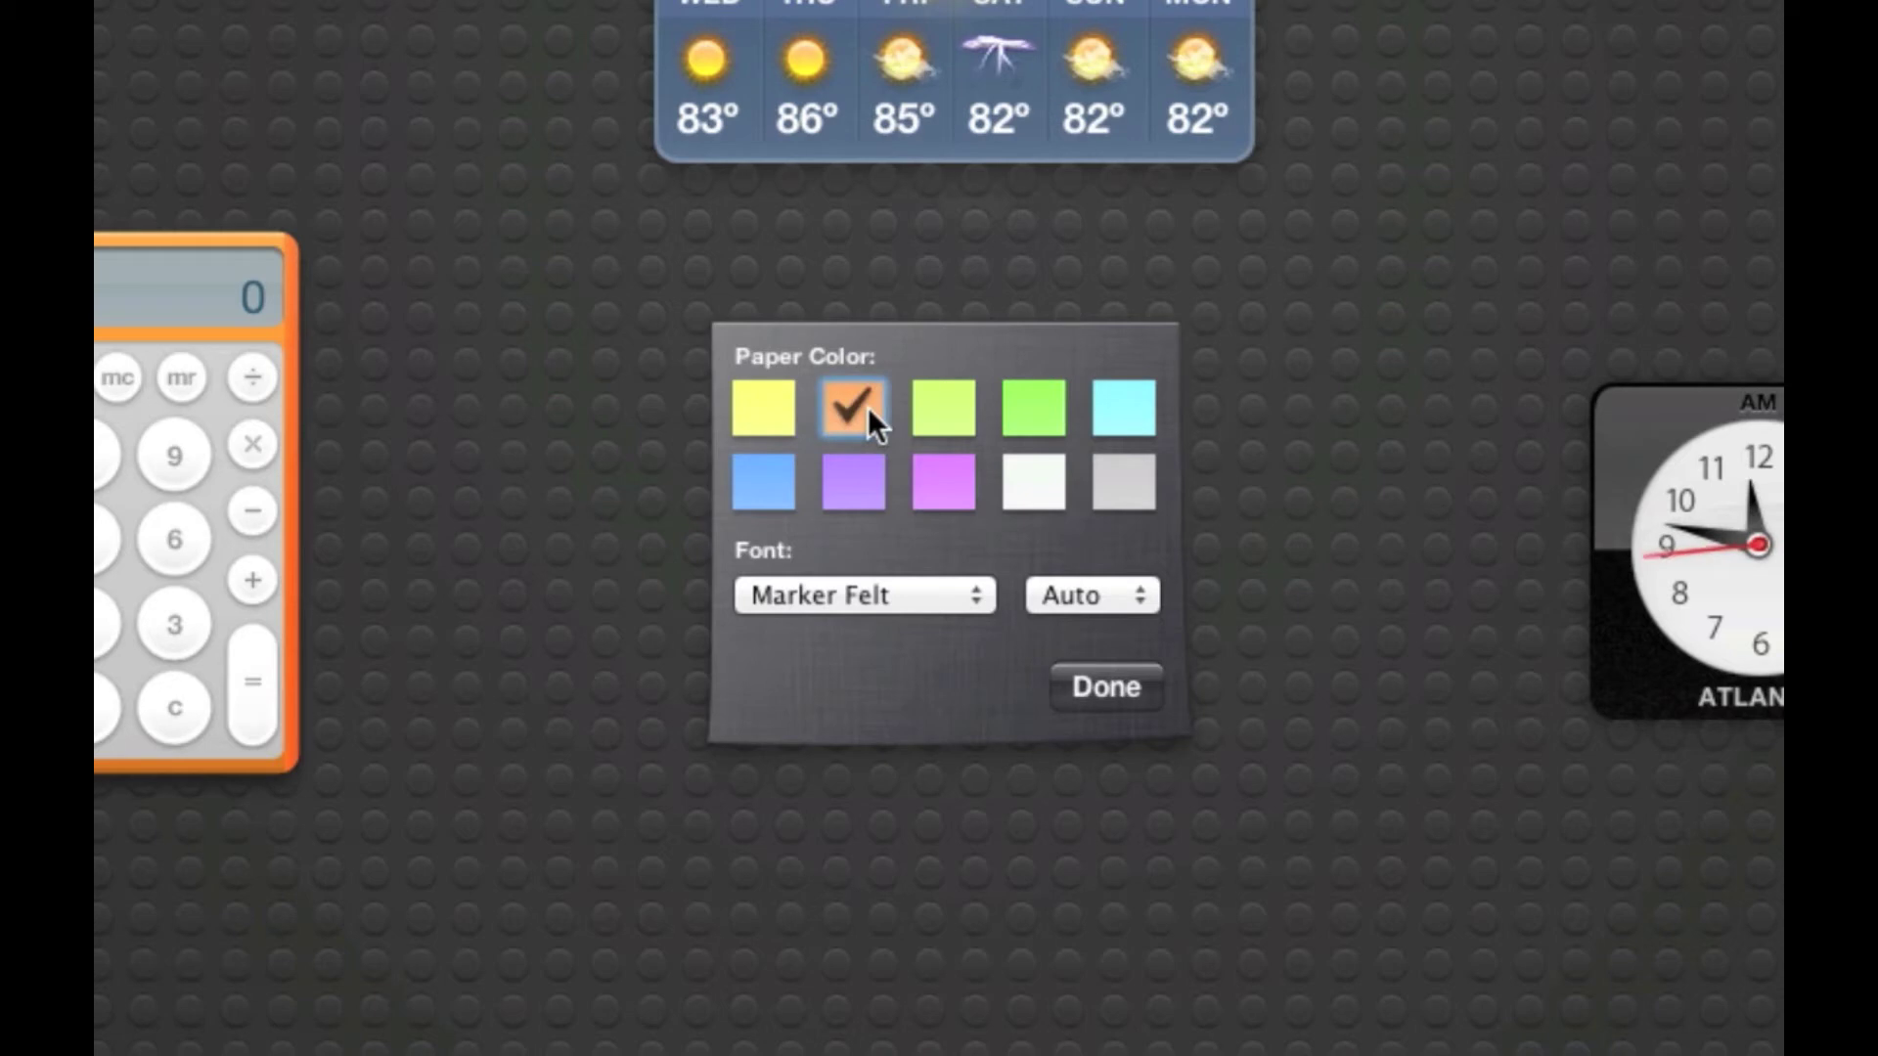
pyautogui.click(924, 419)
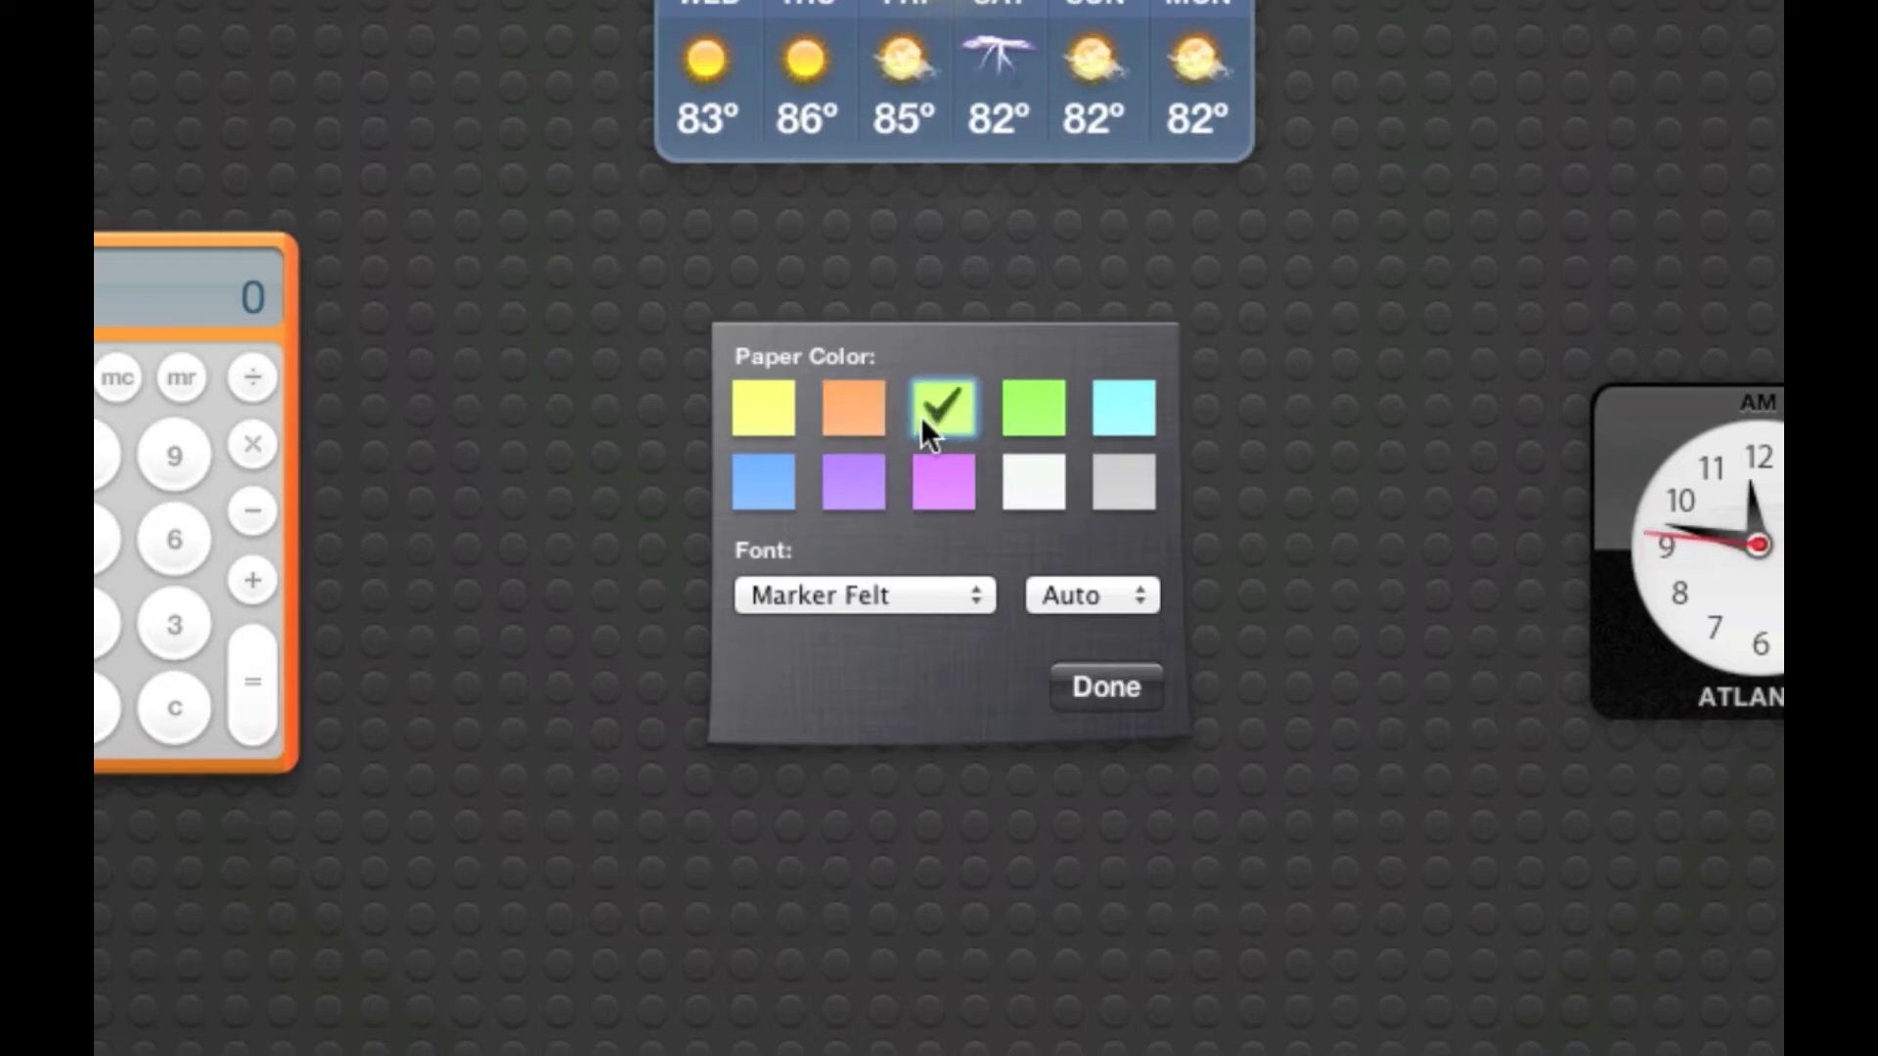
pyautogui.click(1073, 675)
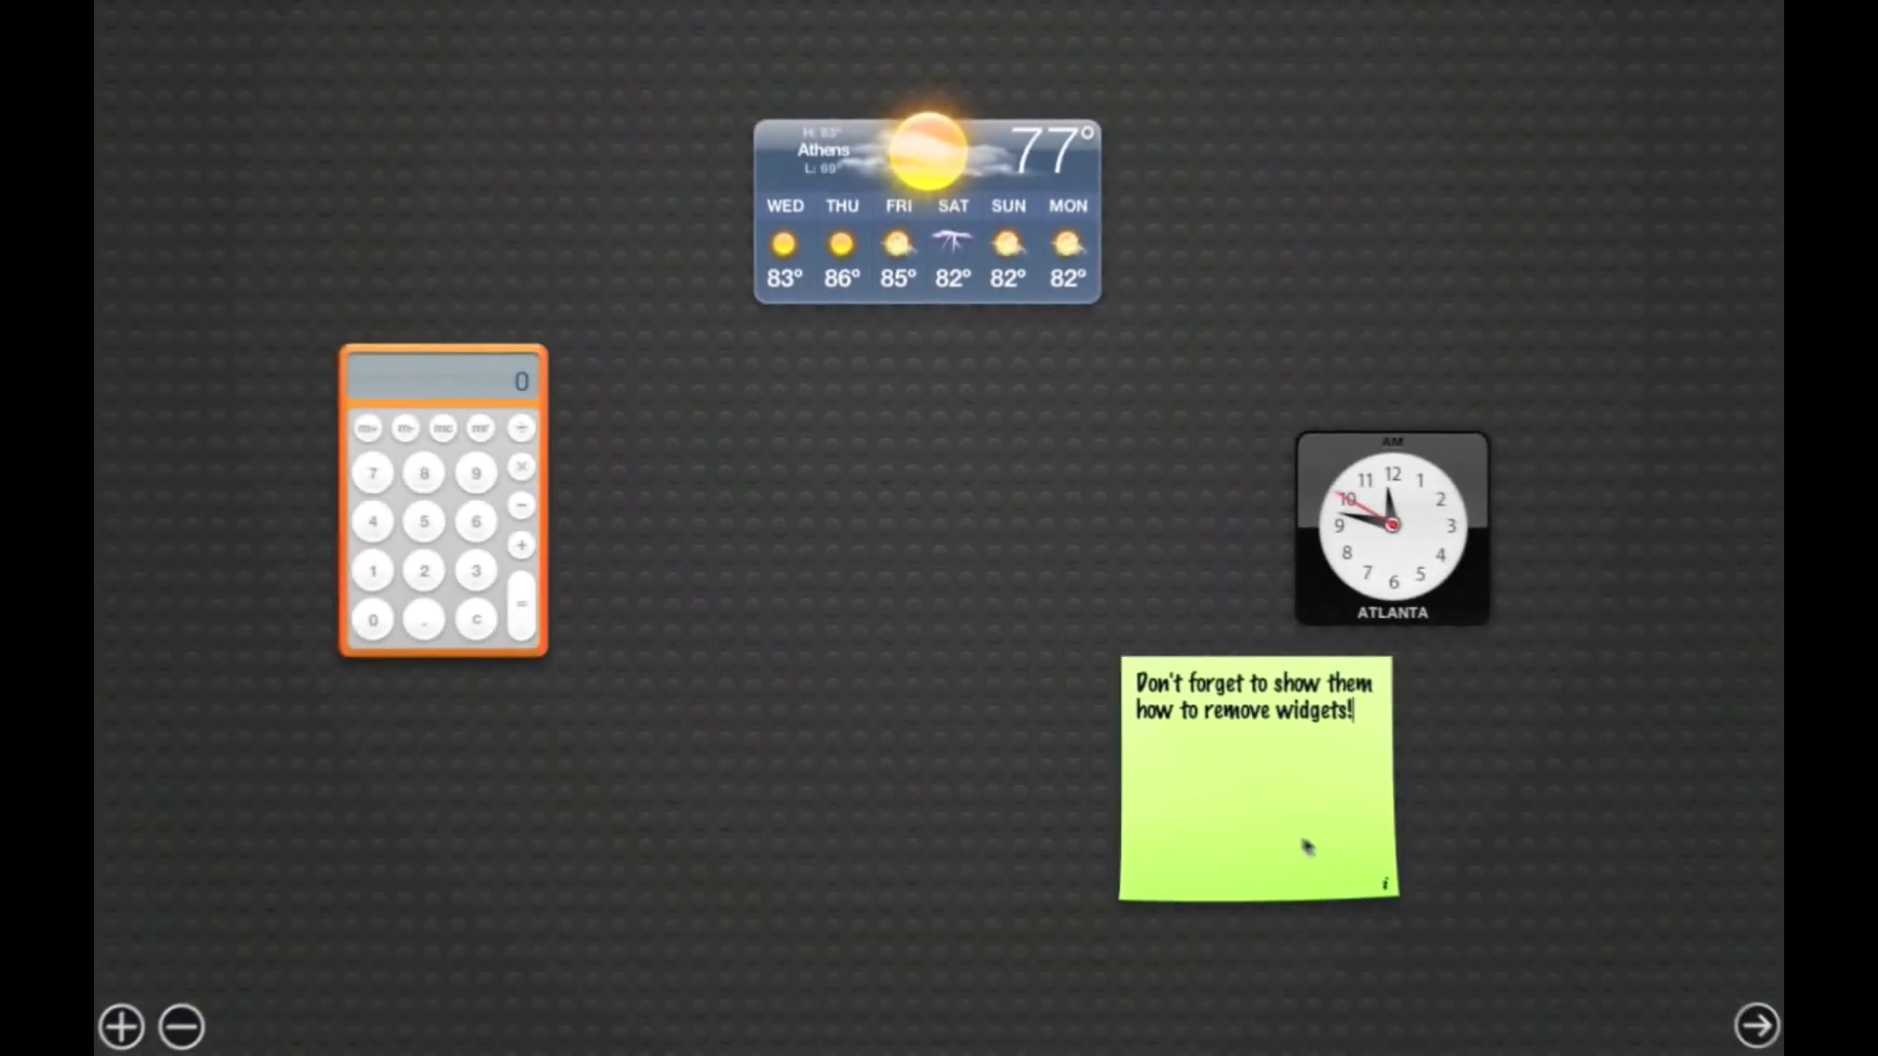
pyautogui.moveTo(1305, 846); pyautogui.dragTo(1555, 909)
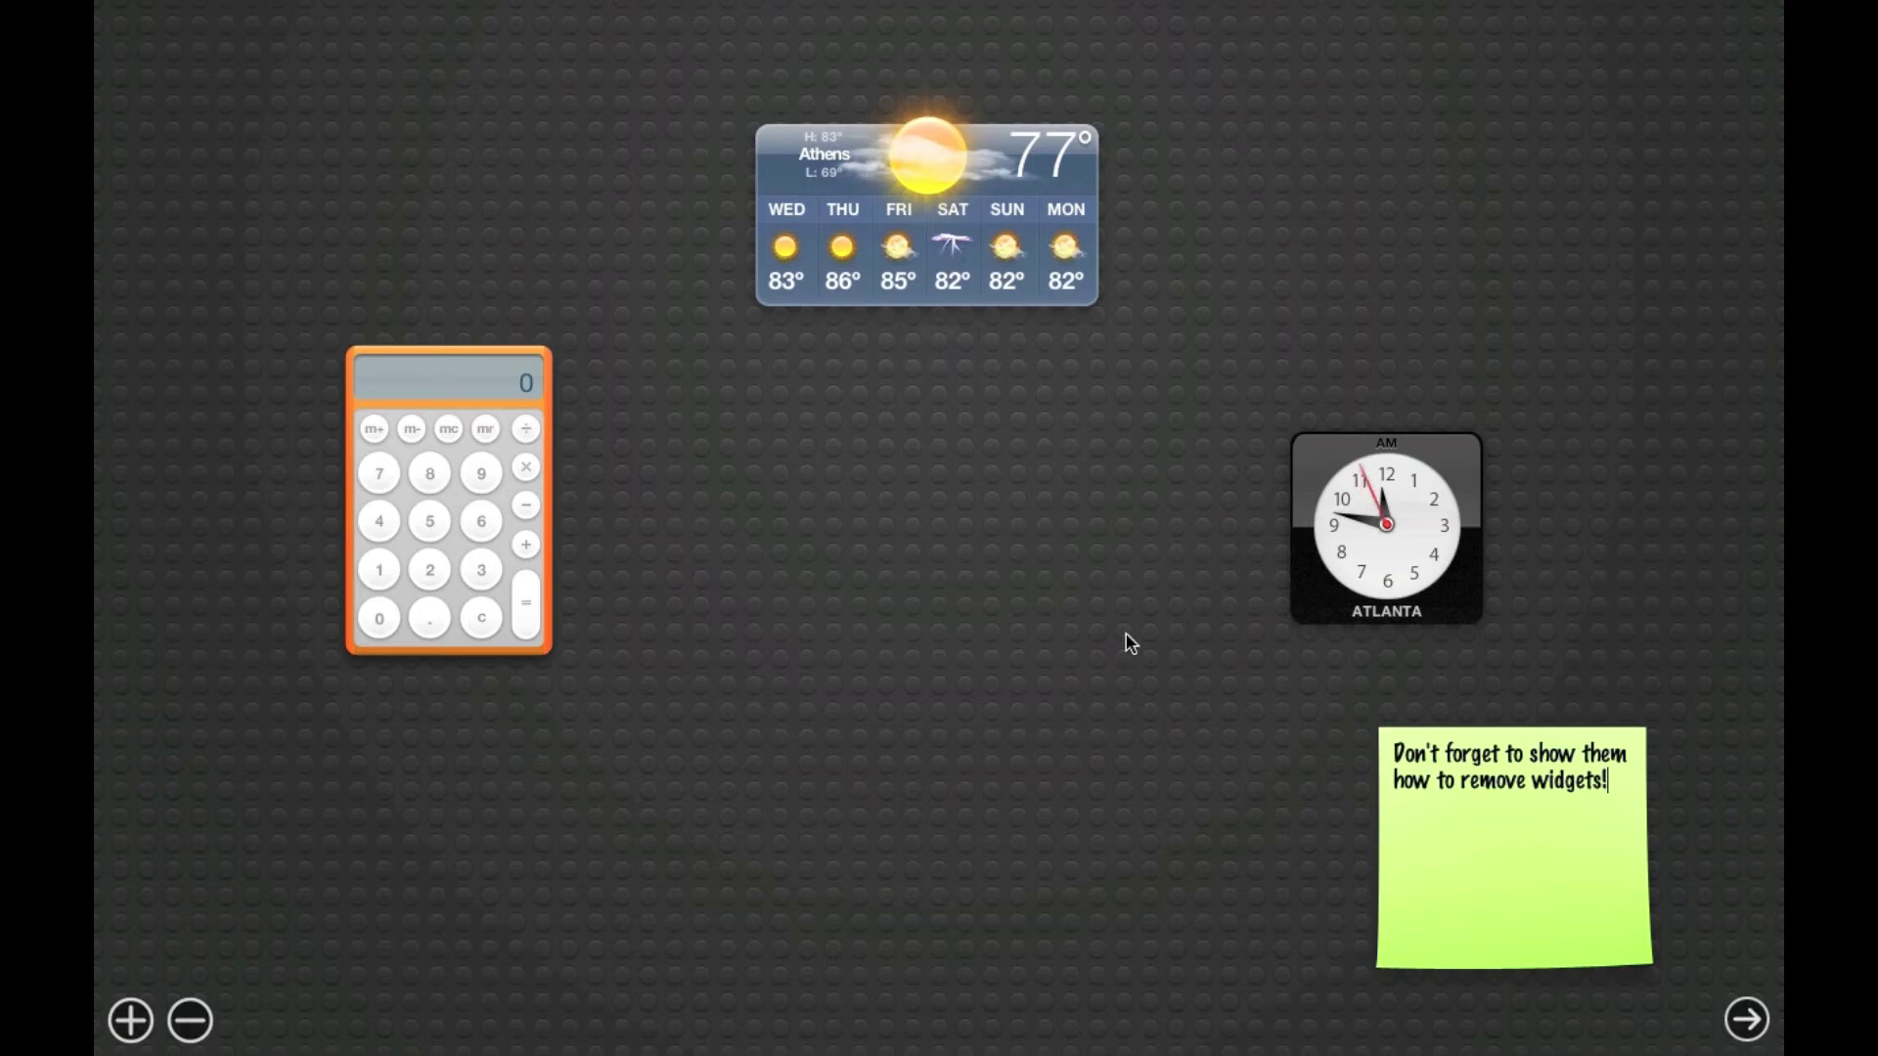
# Add a second Weather widget and place it directly below the existing Athens one
pyautogui.click(137, 1017)
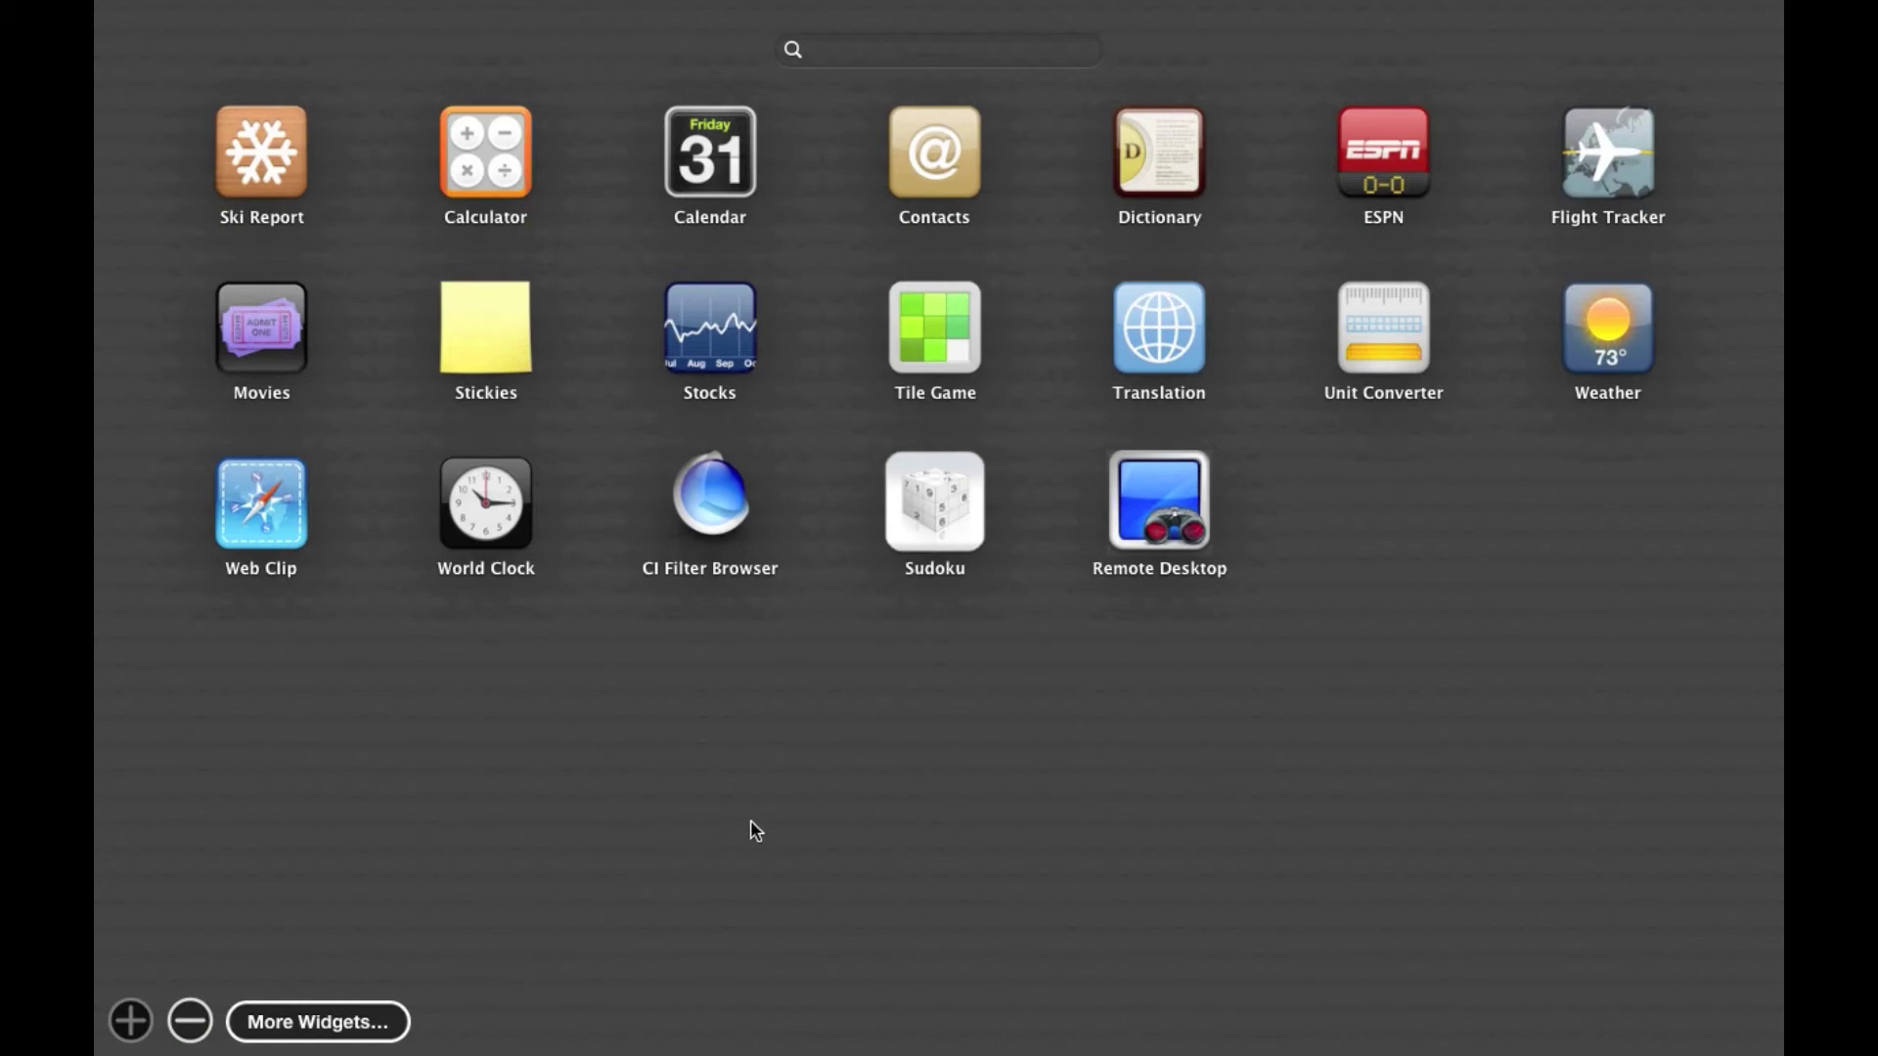
pyautogui.click(1641, 326)
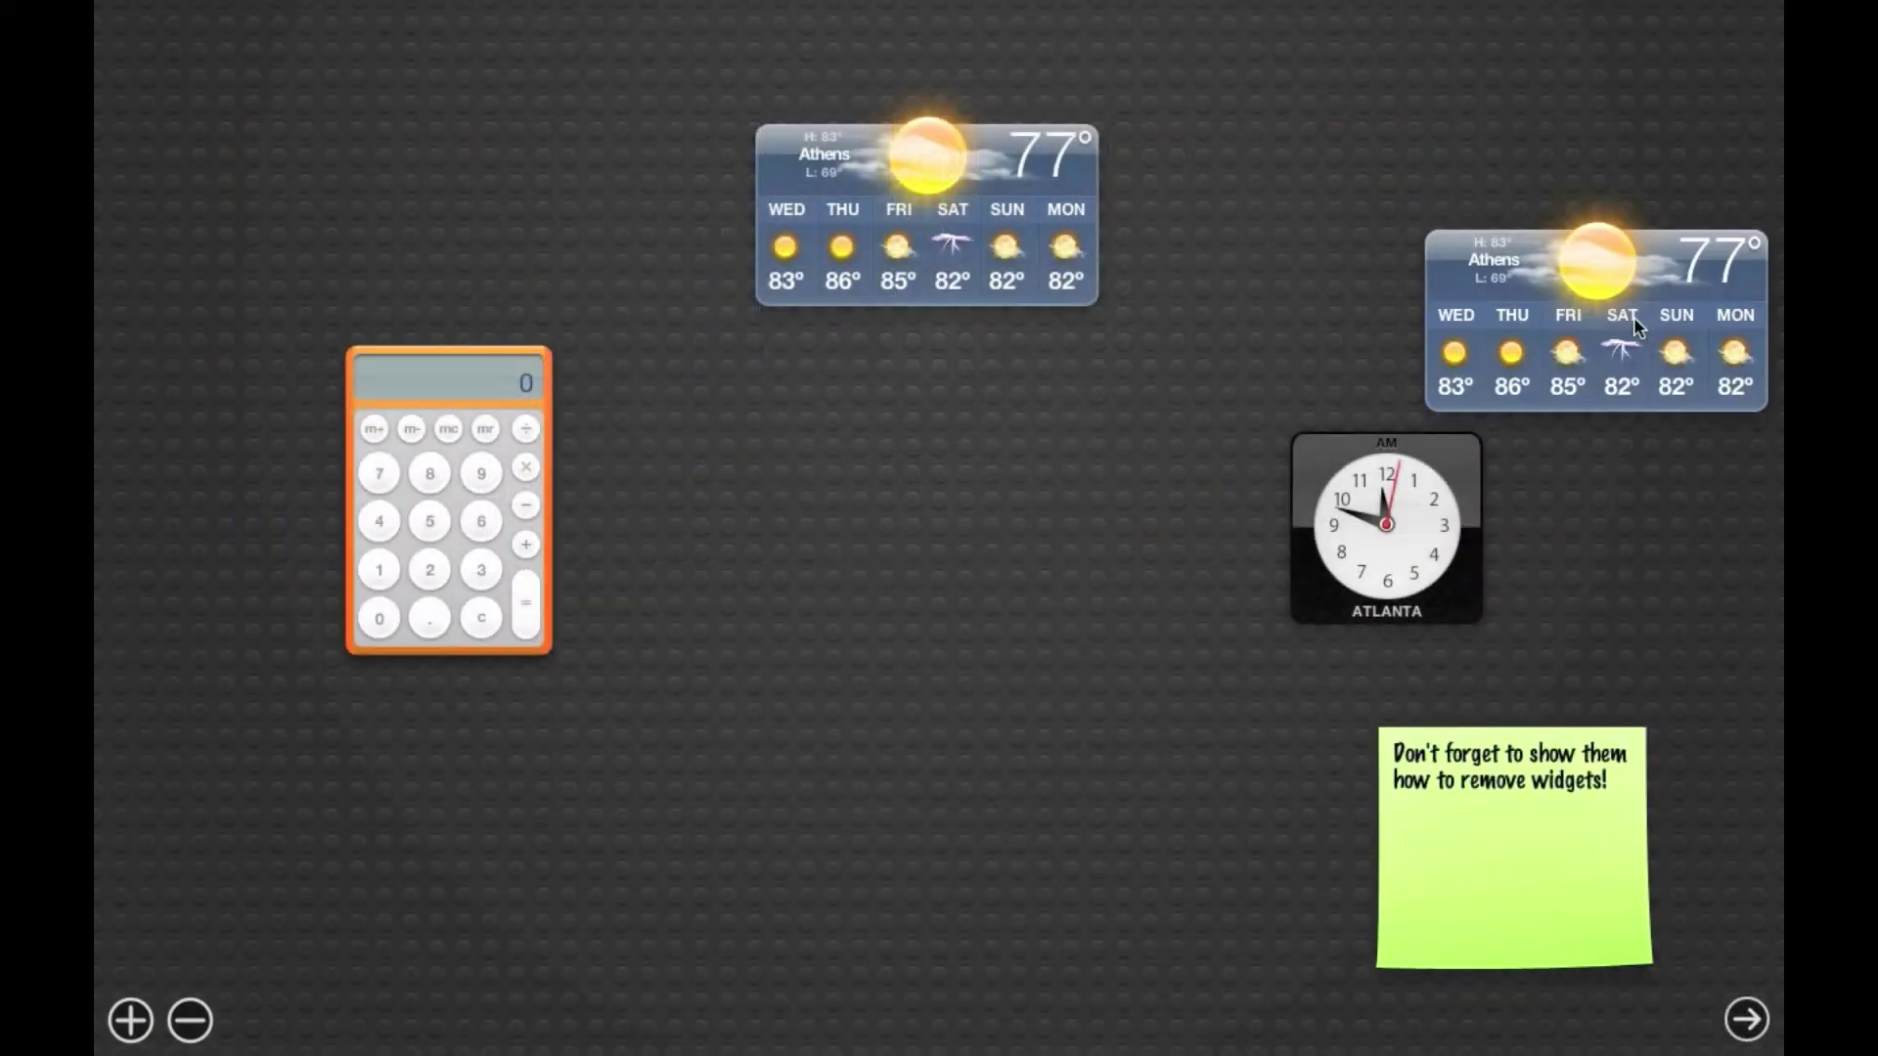
pyautogui.moveTo(1637, 266); pyautogui.dragTo(978, 393)
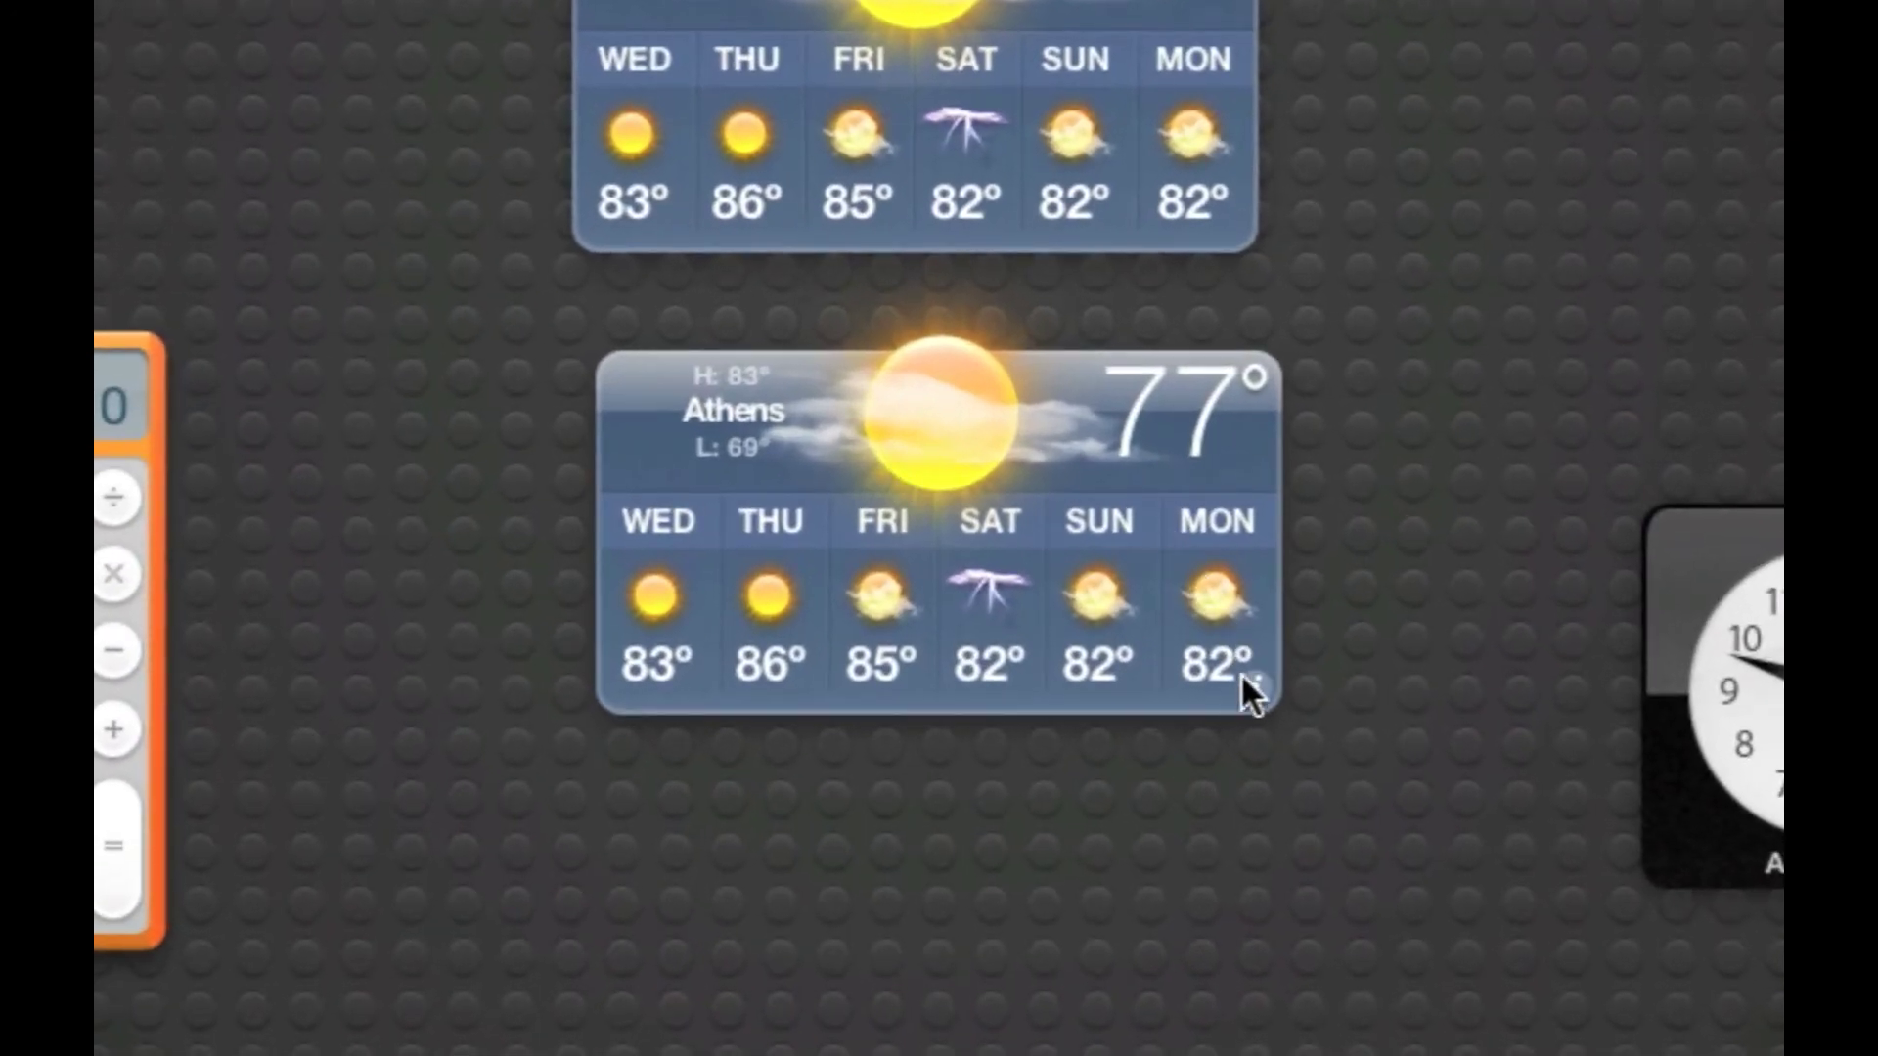
# Set the second Weather widget's location to Indianapolis, IN
pyautogui.click(1242, 690)
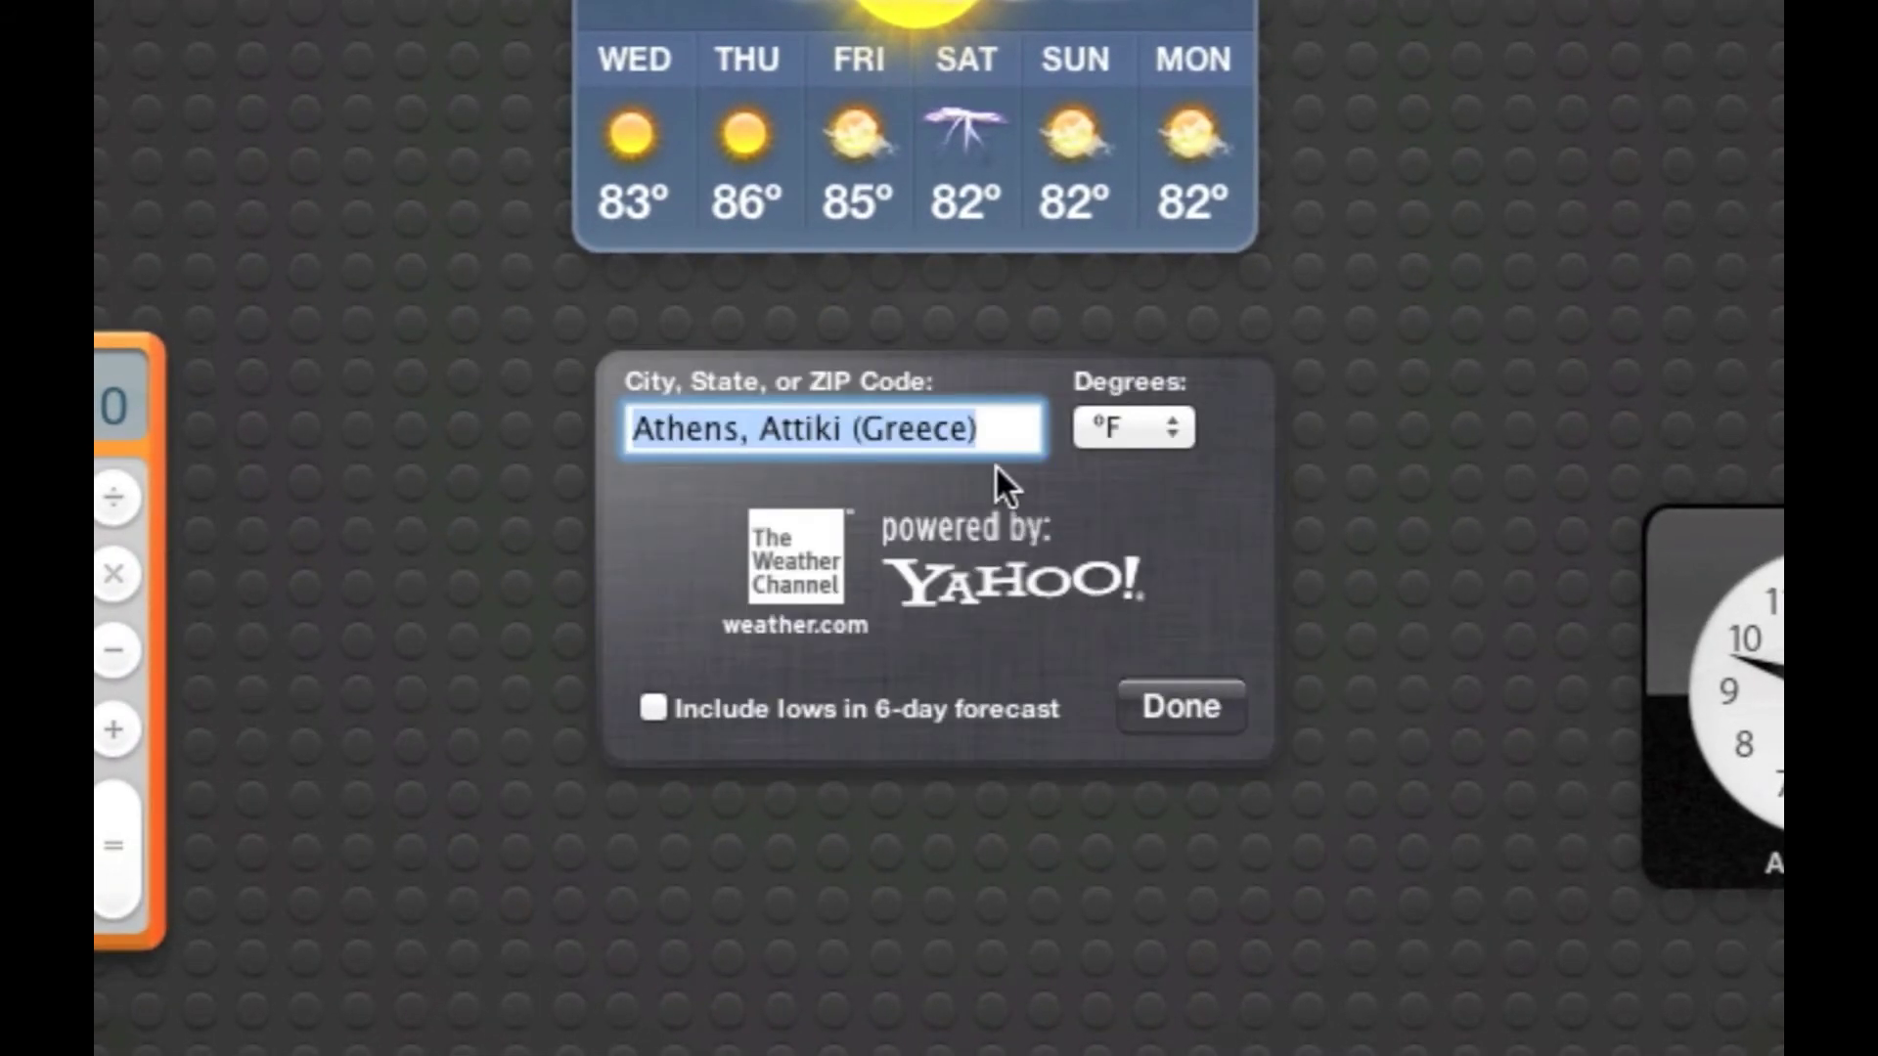
pyautogui.write('Indian')
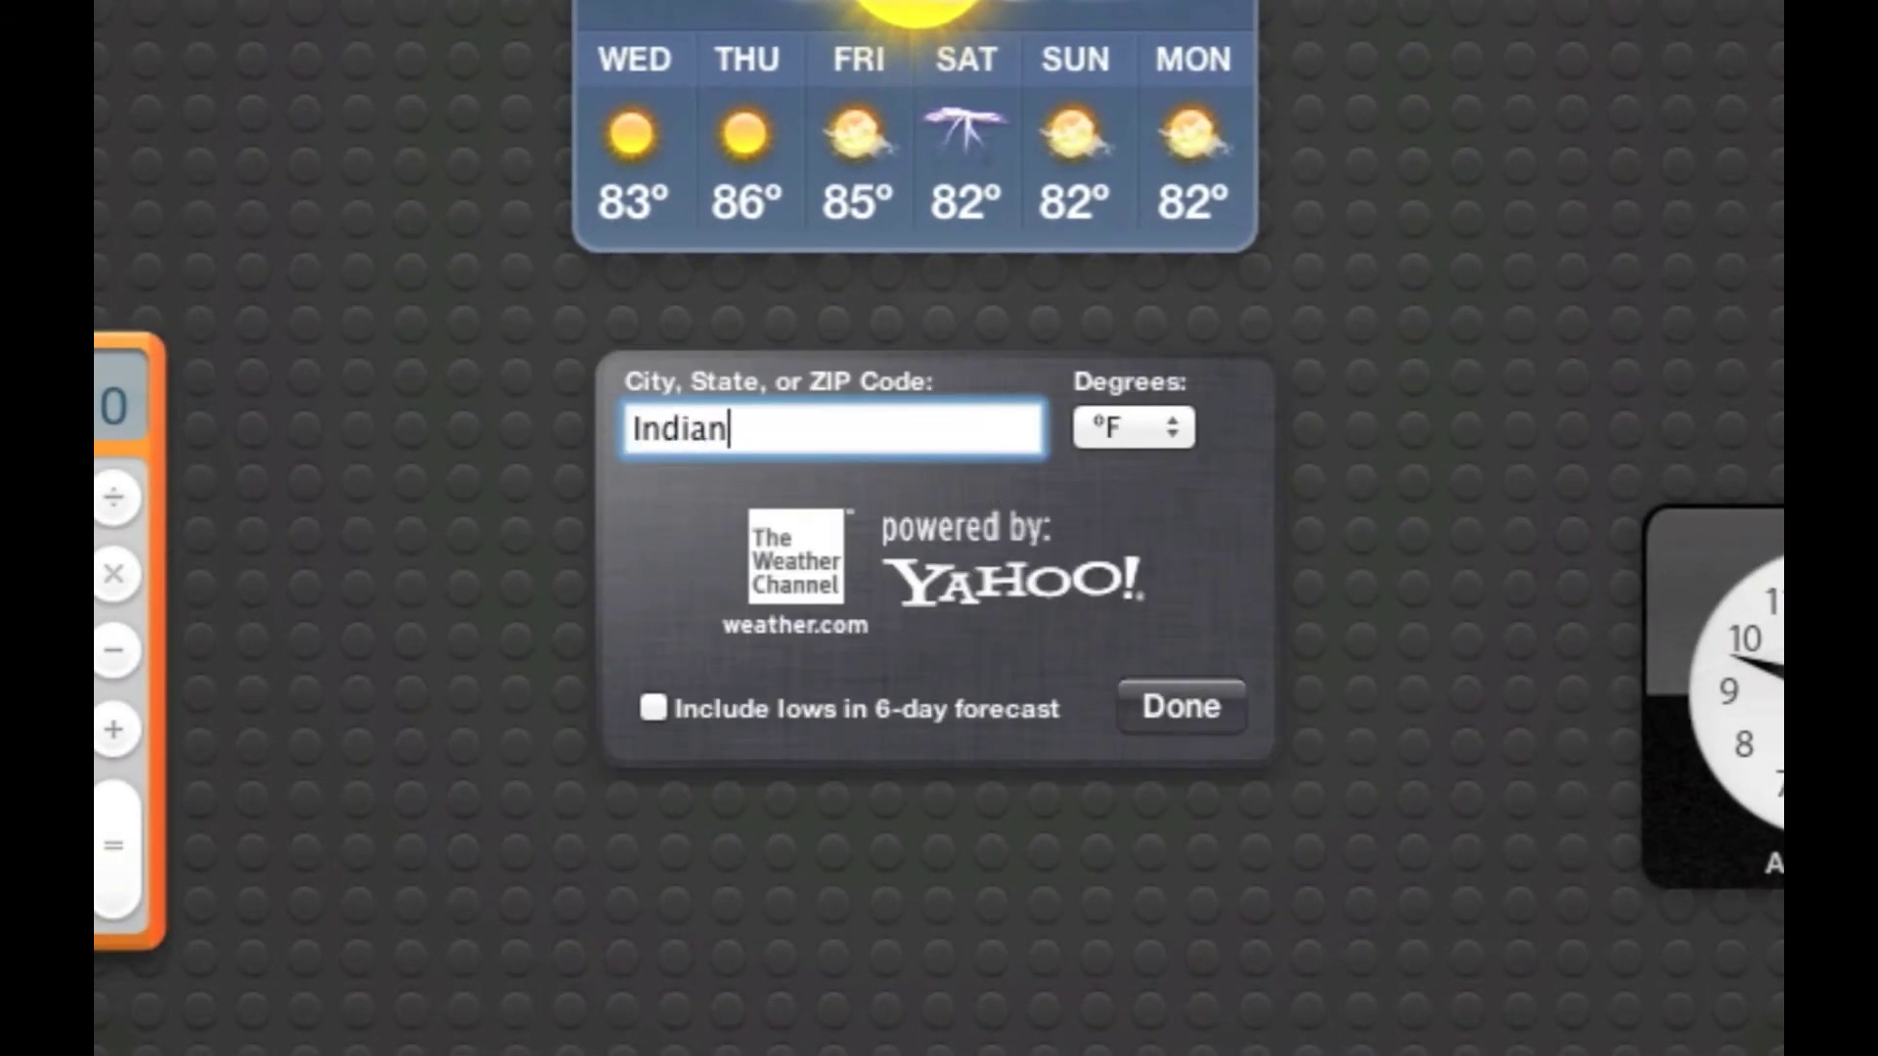
pyautogui.write('apolis, IN')
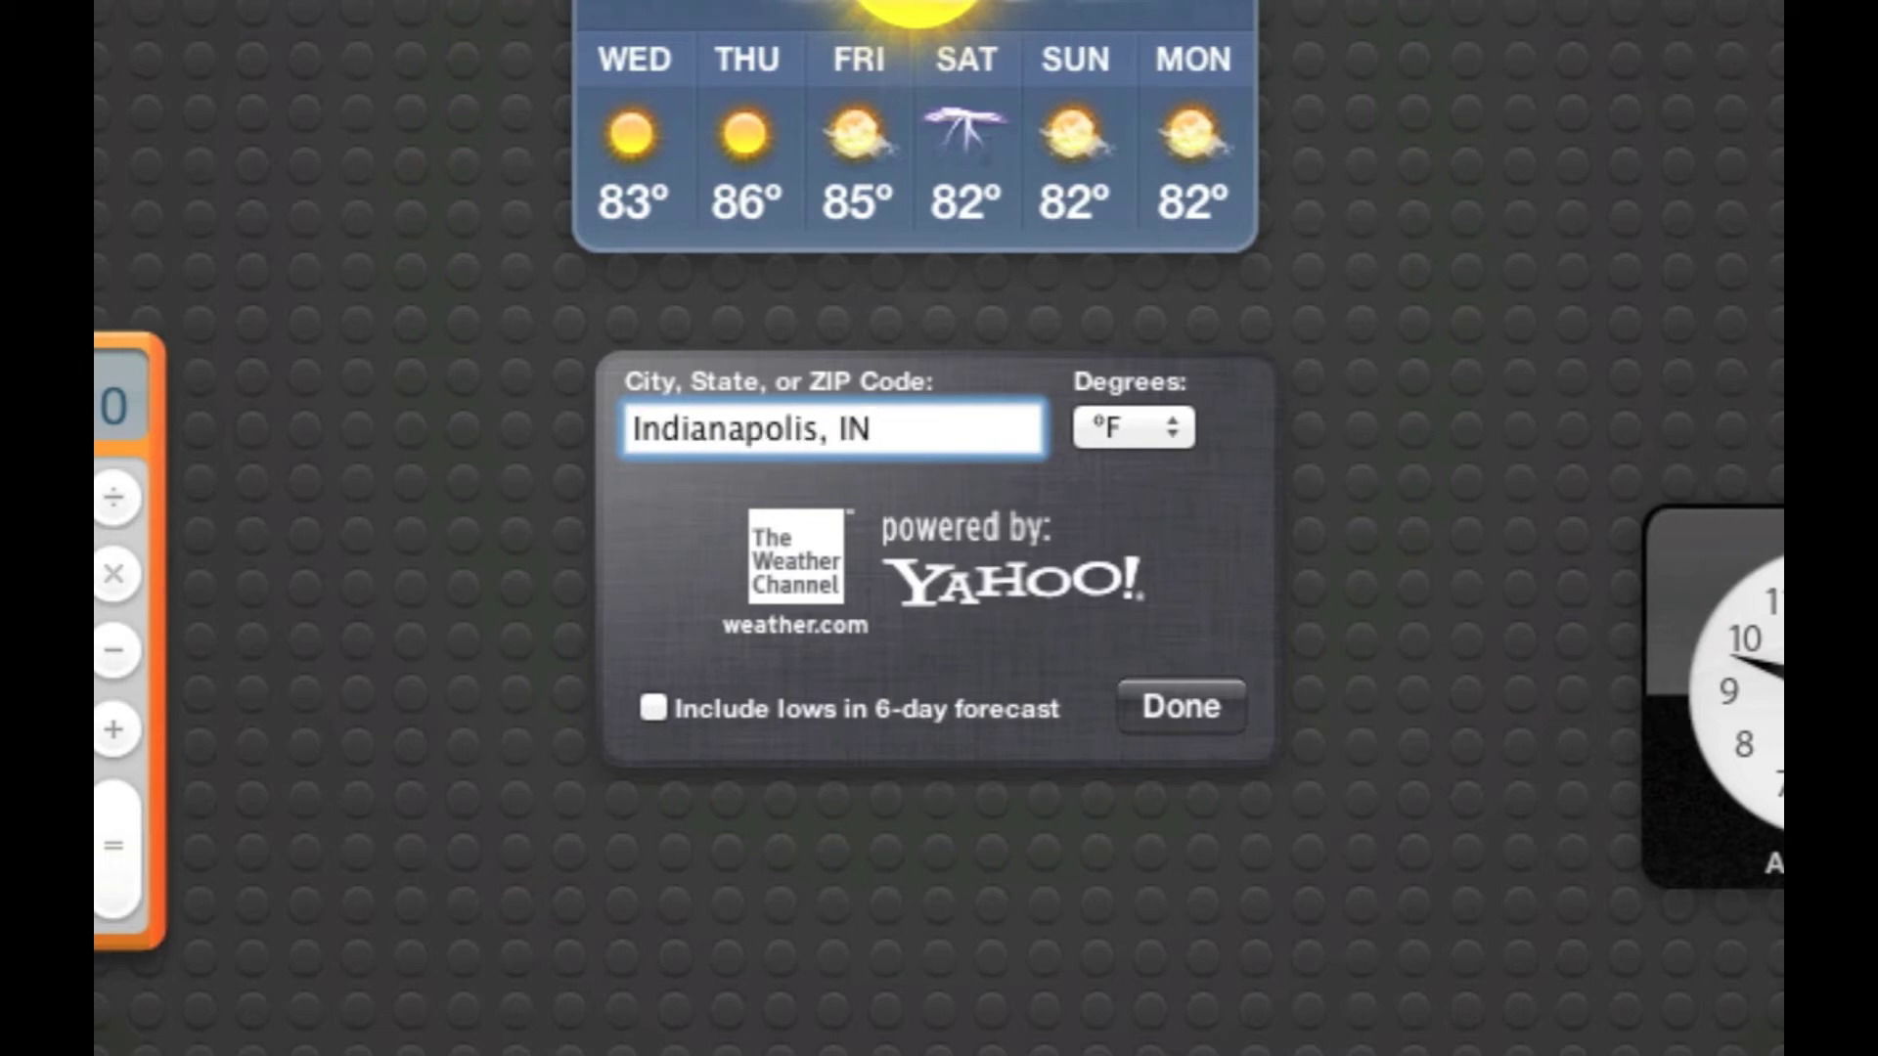
pyautogui.click(1157, 696)
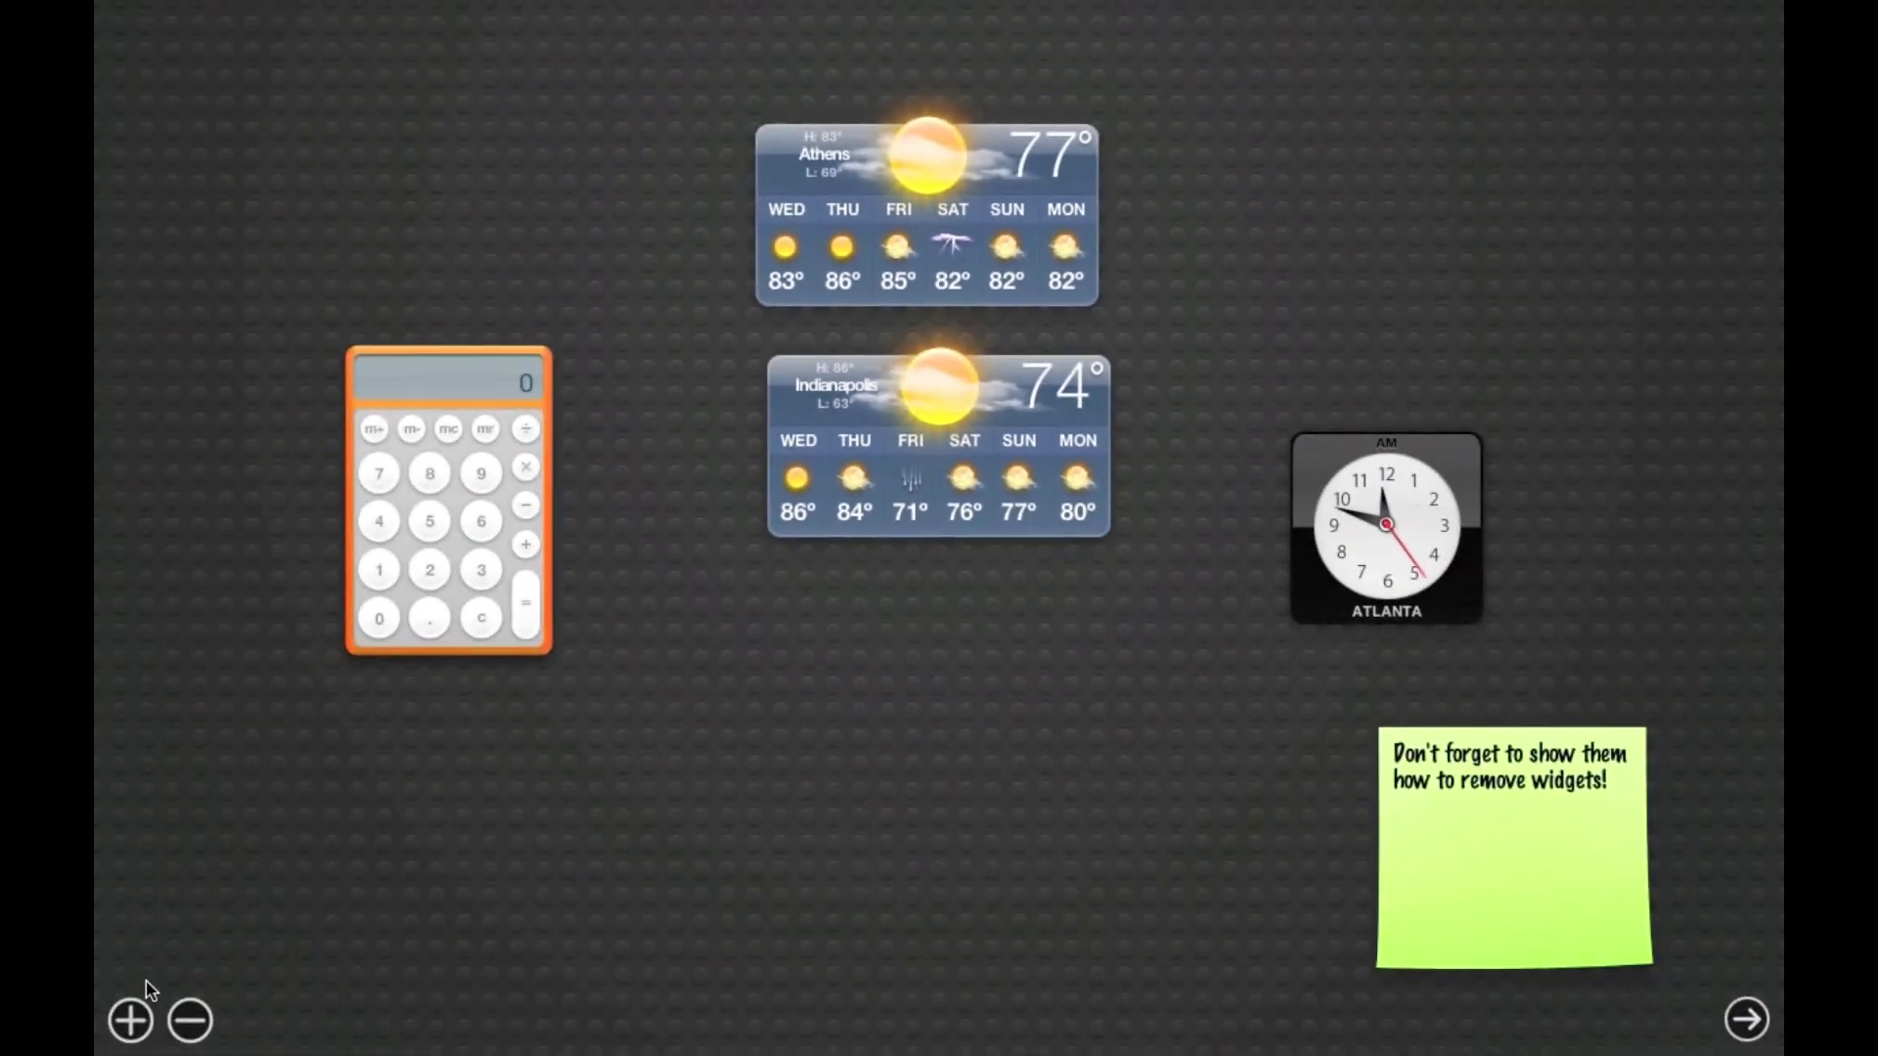
# Add a second World Clock widget and place it above the existing Atlanta clock
pyautogui.click(146, 1021)
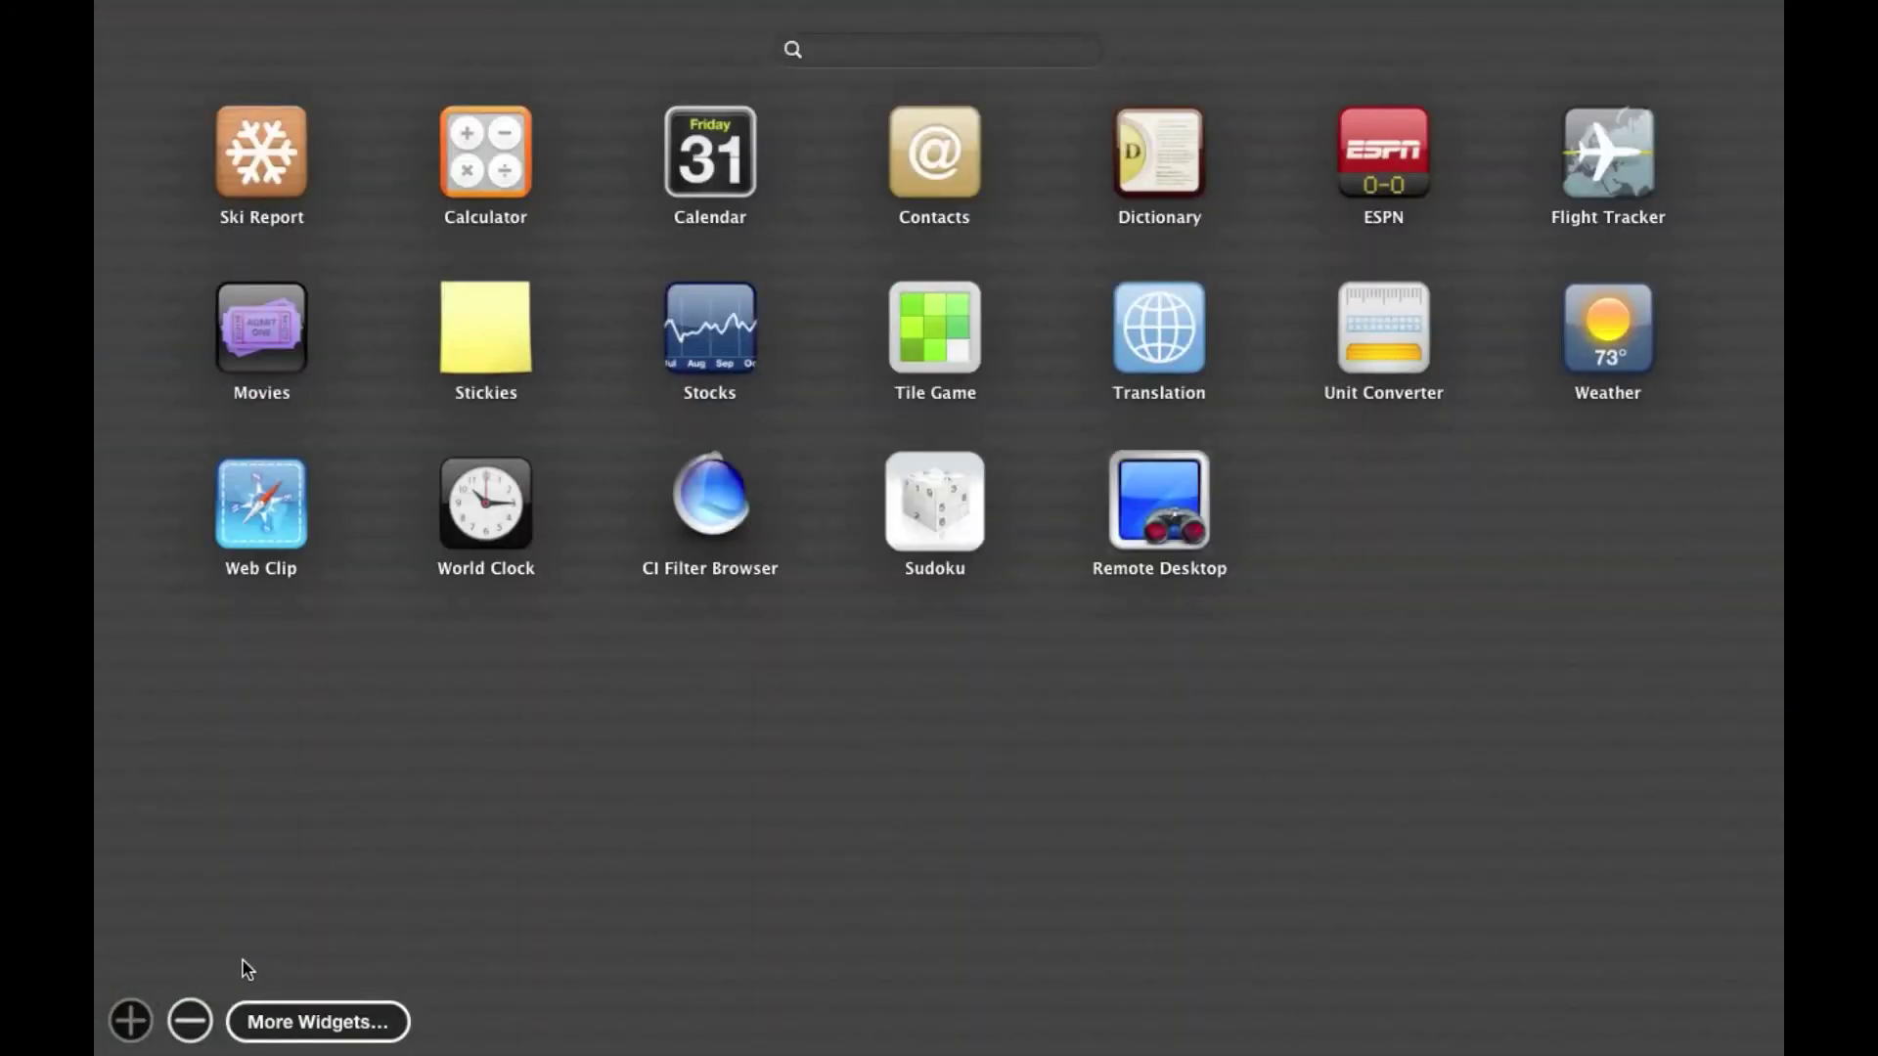
pyautogui.click(479, 518)
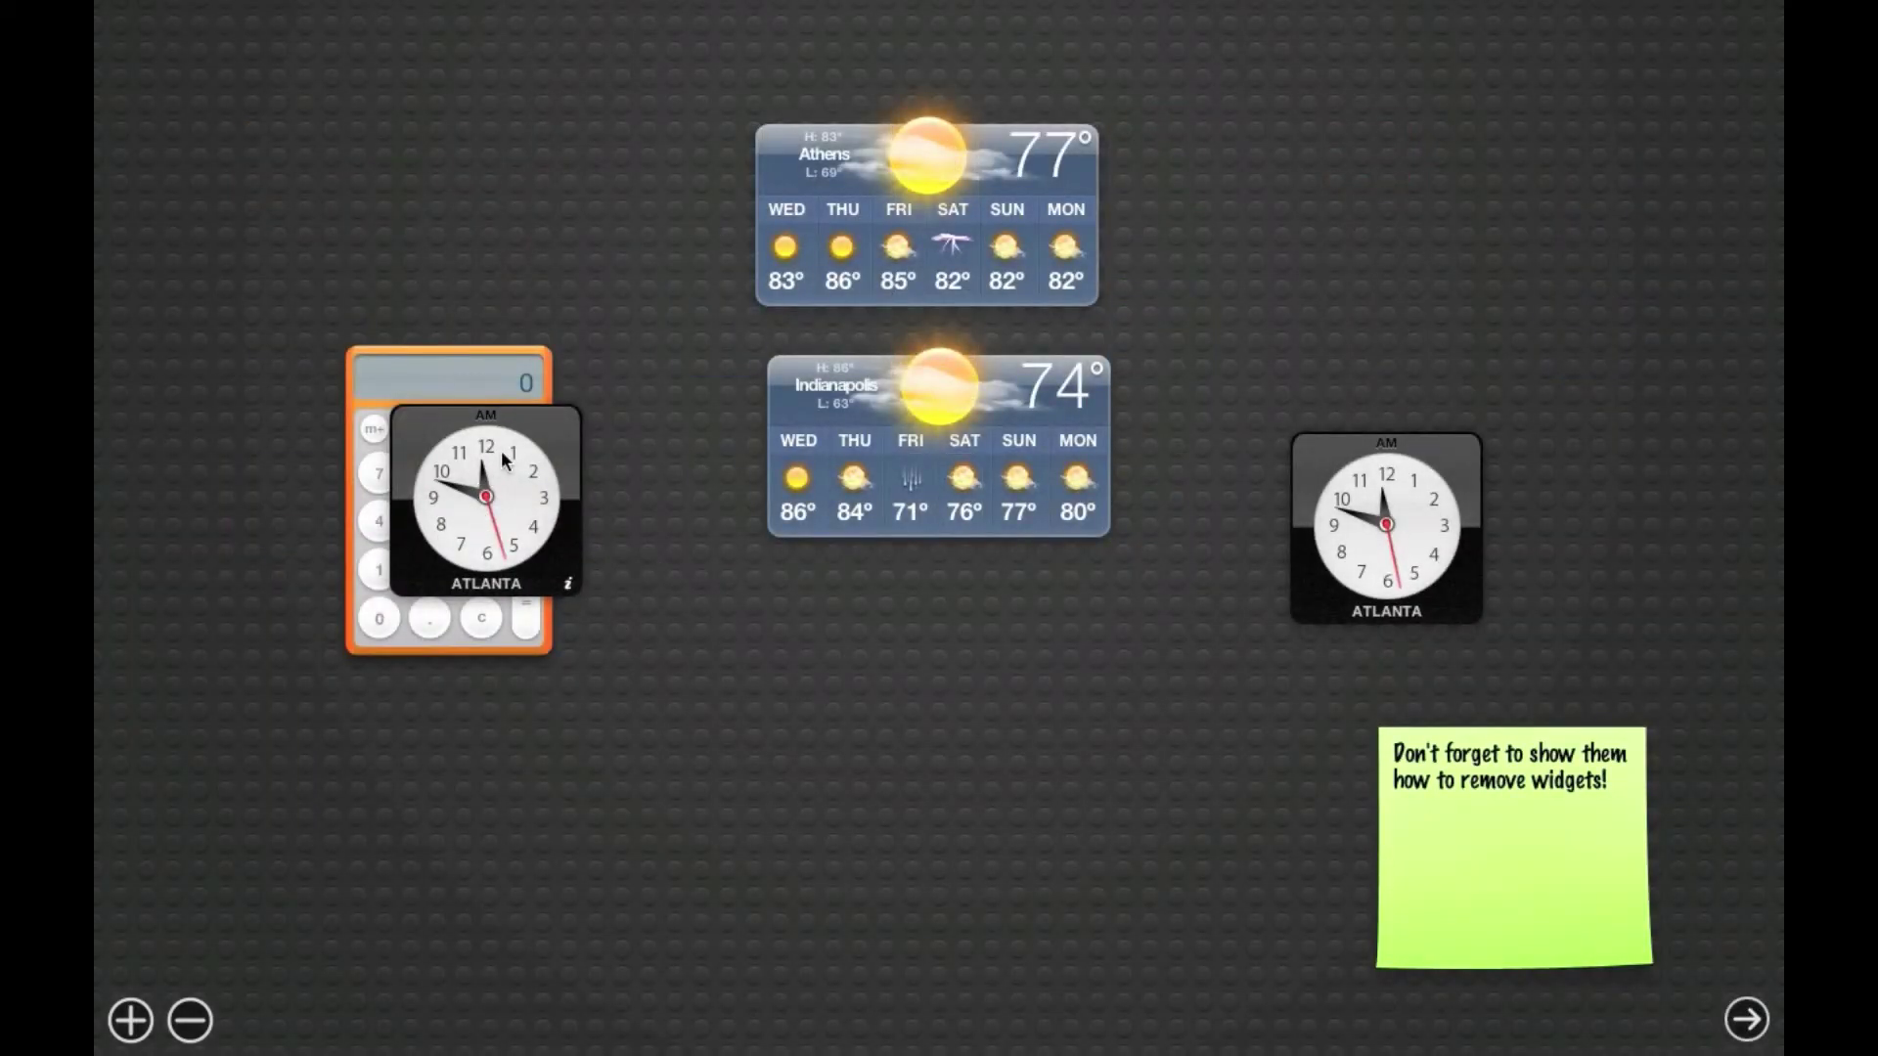
pyautogui.moveTo(537, 413); pyautogui.dragTo(1457, 125)
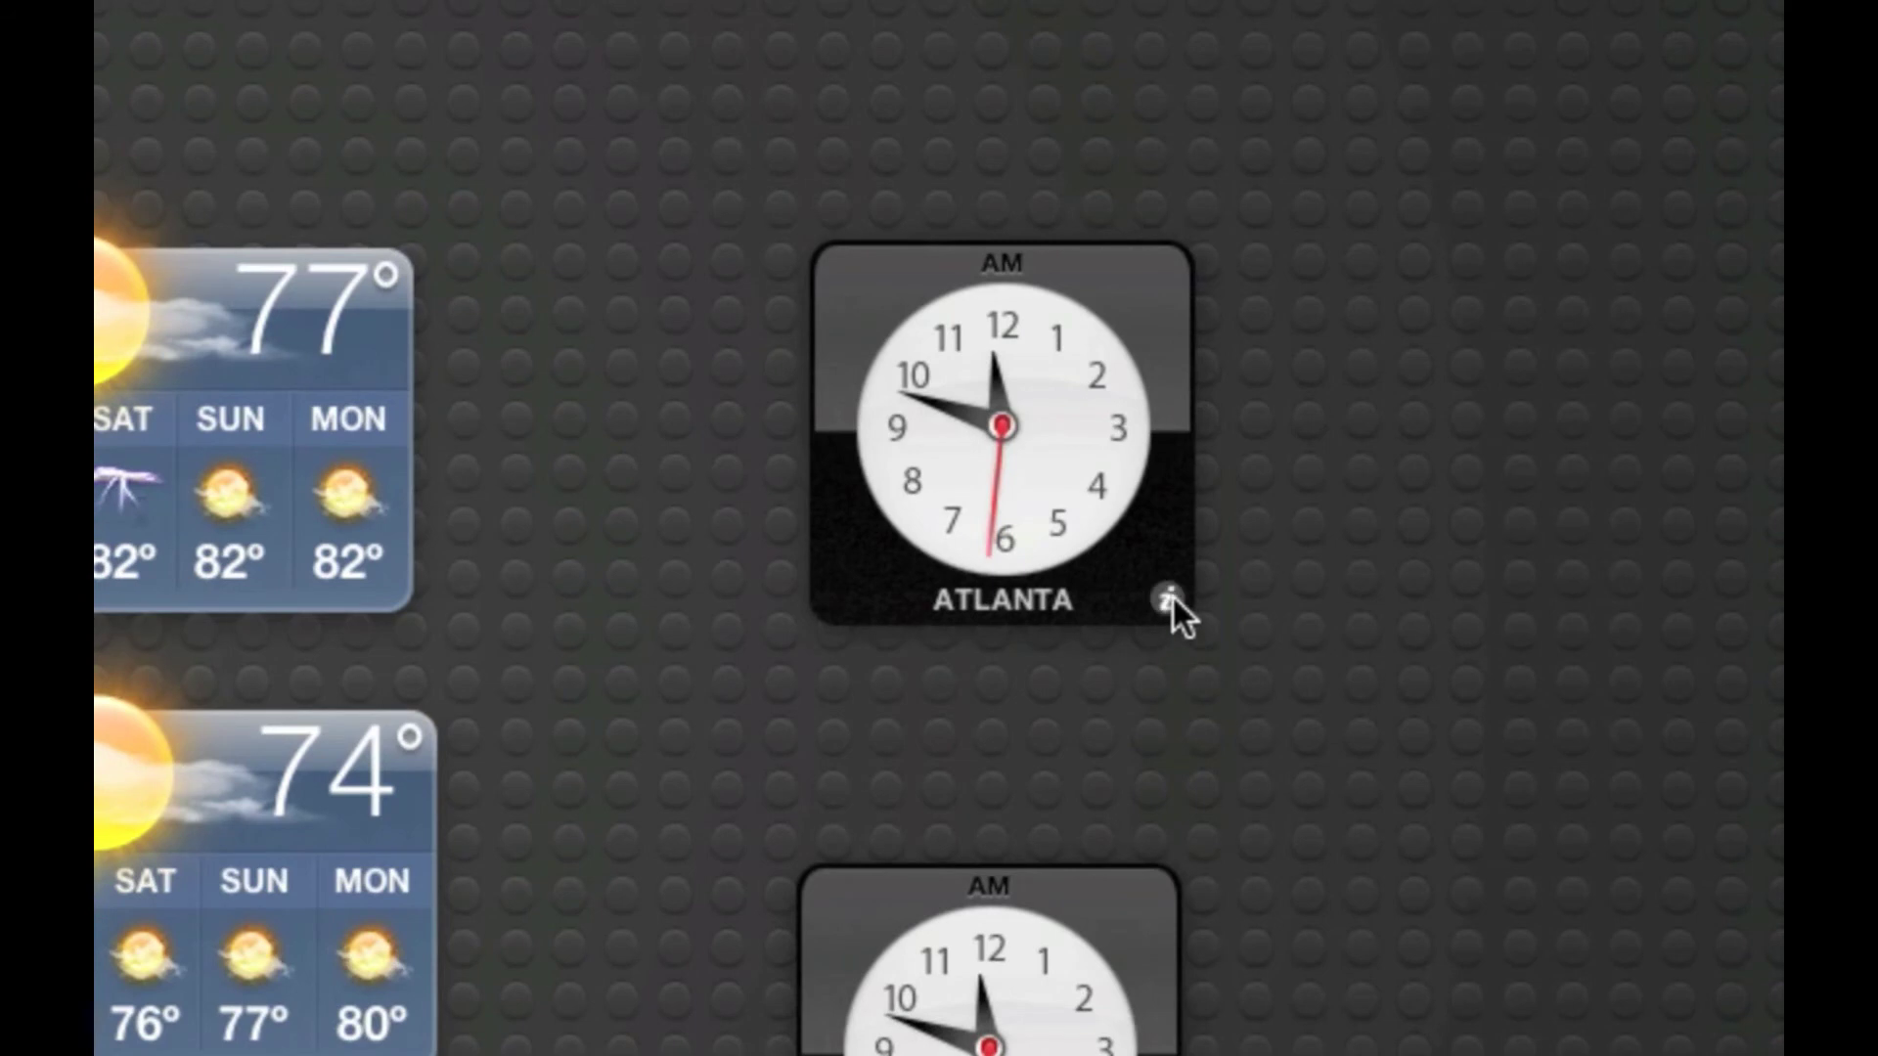
# Set the upper World Clock's region to Asia and its city to Beijing
pyautogui.click(1169, 599)
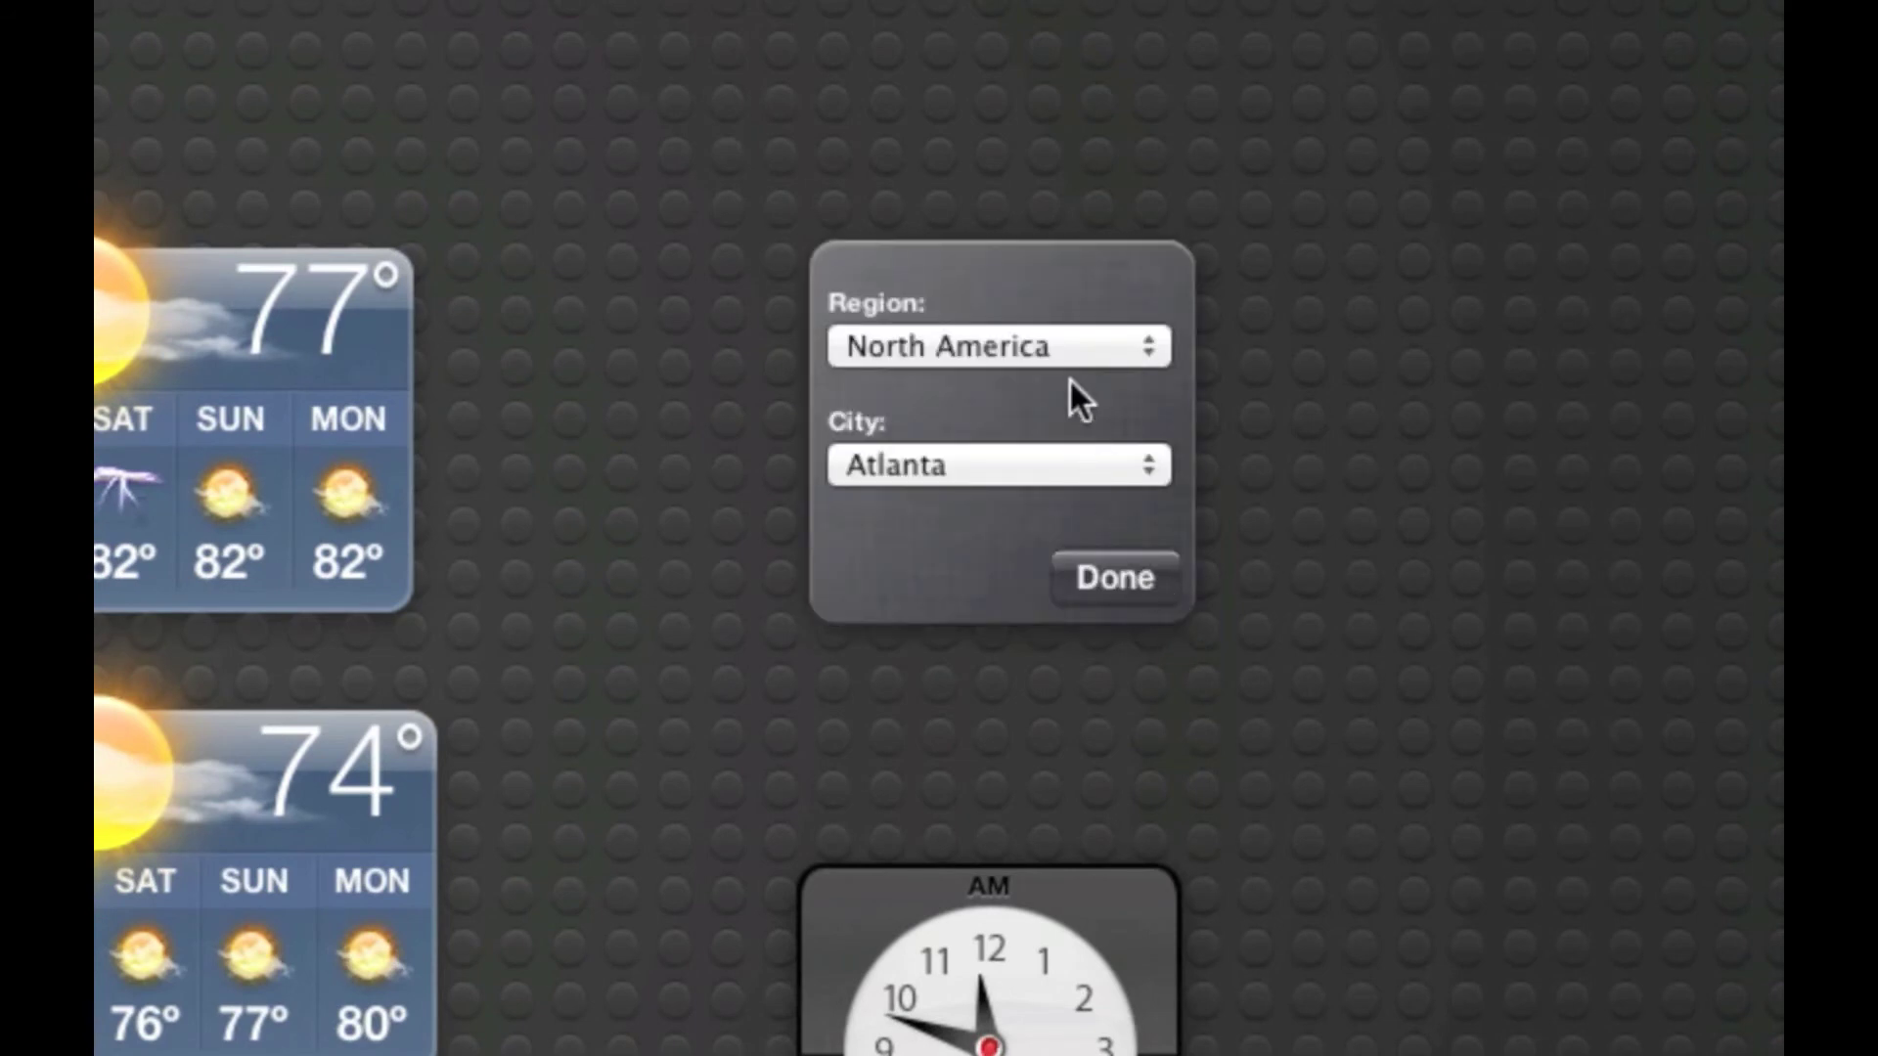
pyautogui.click(1070, 350)
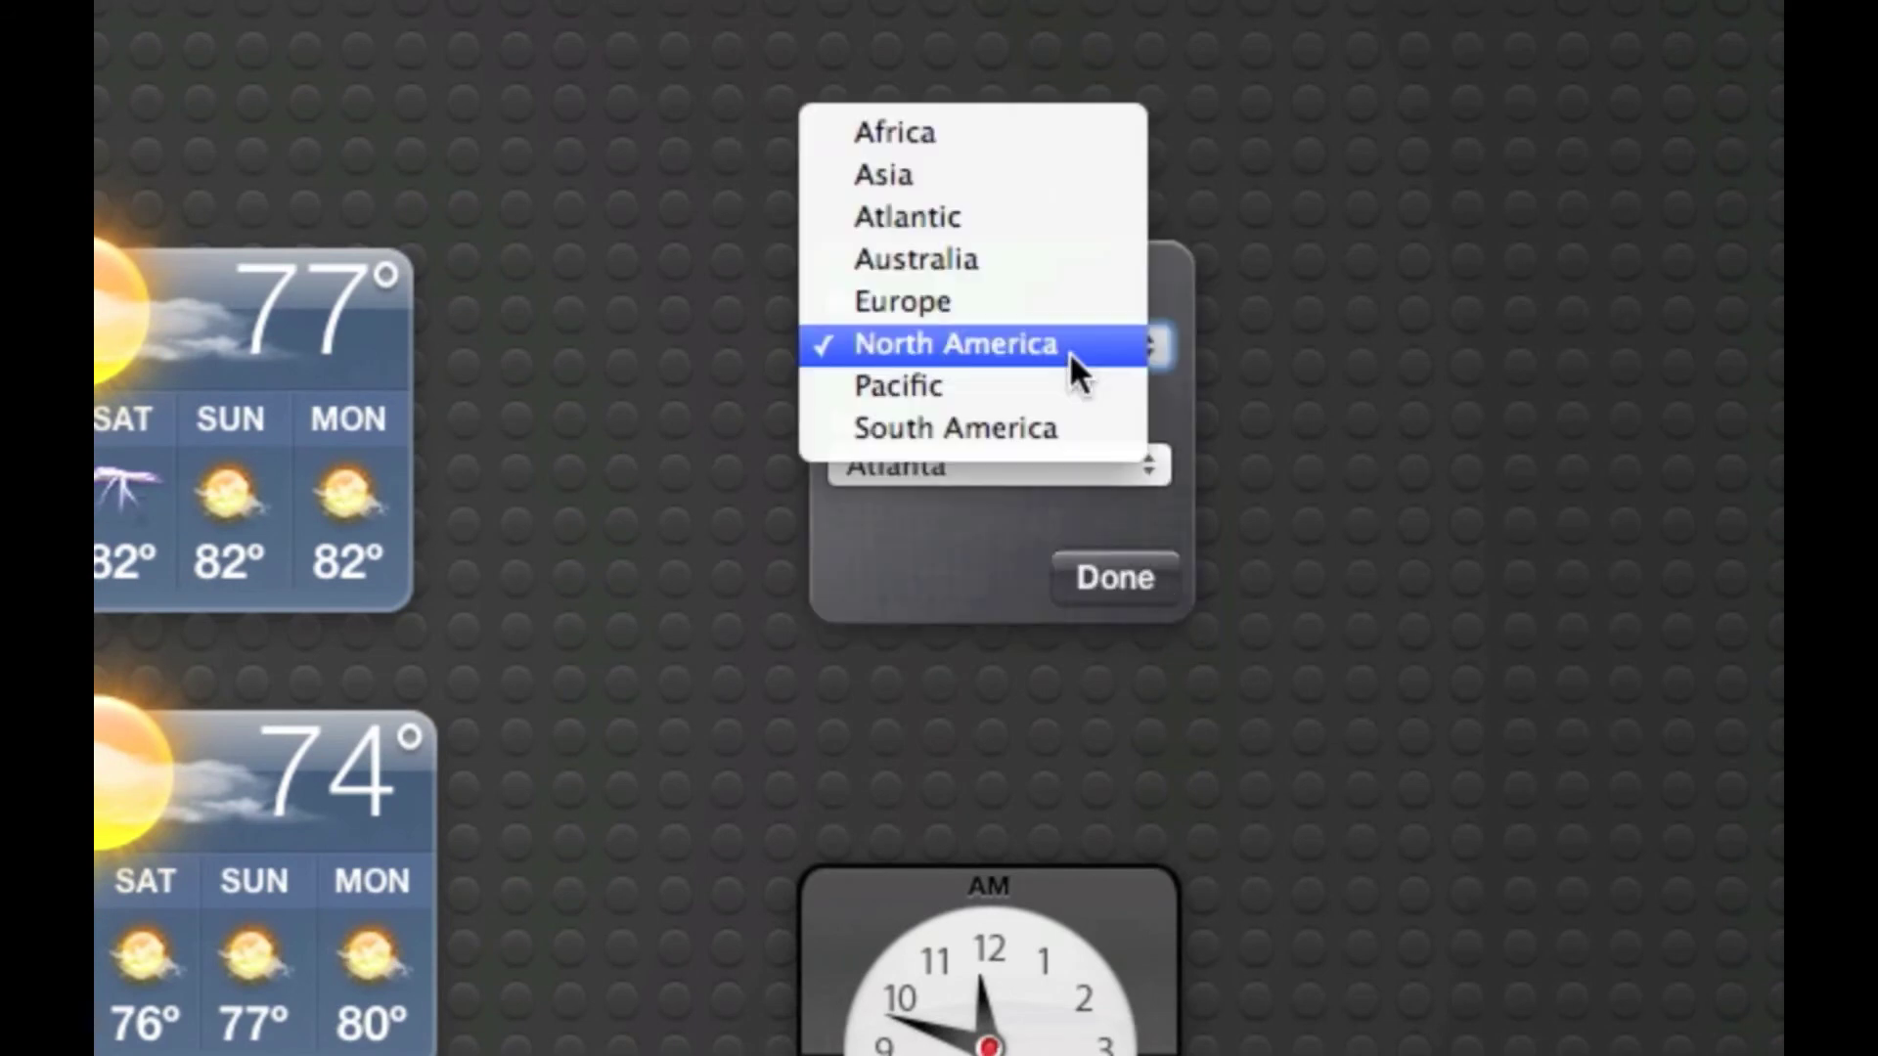
pyautogui.click(1058, 181)
pyautogui.click(1040, 460)
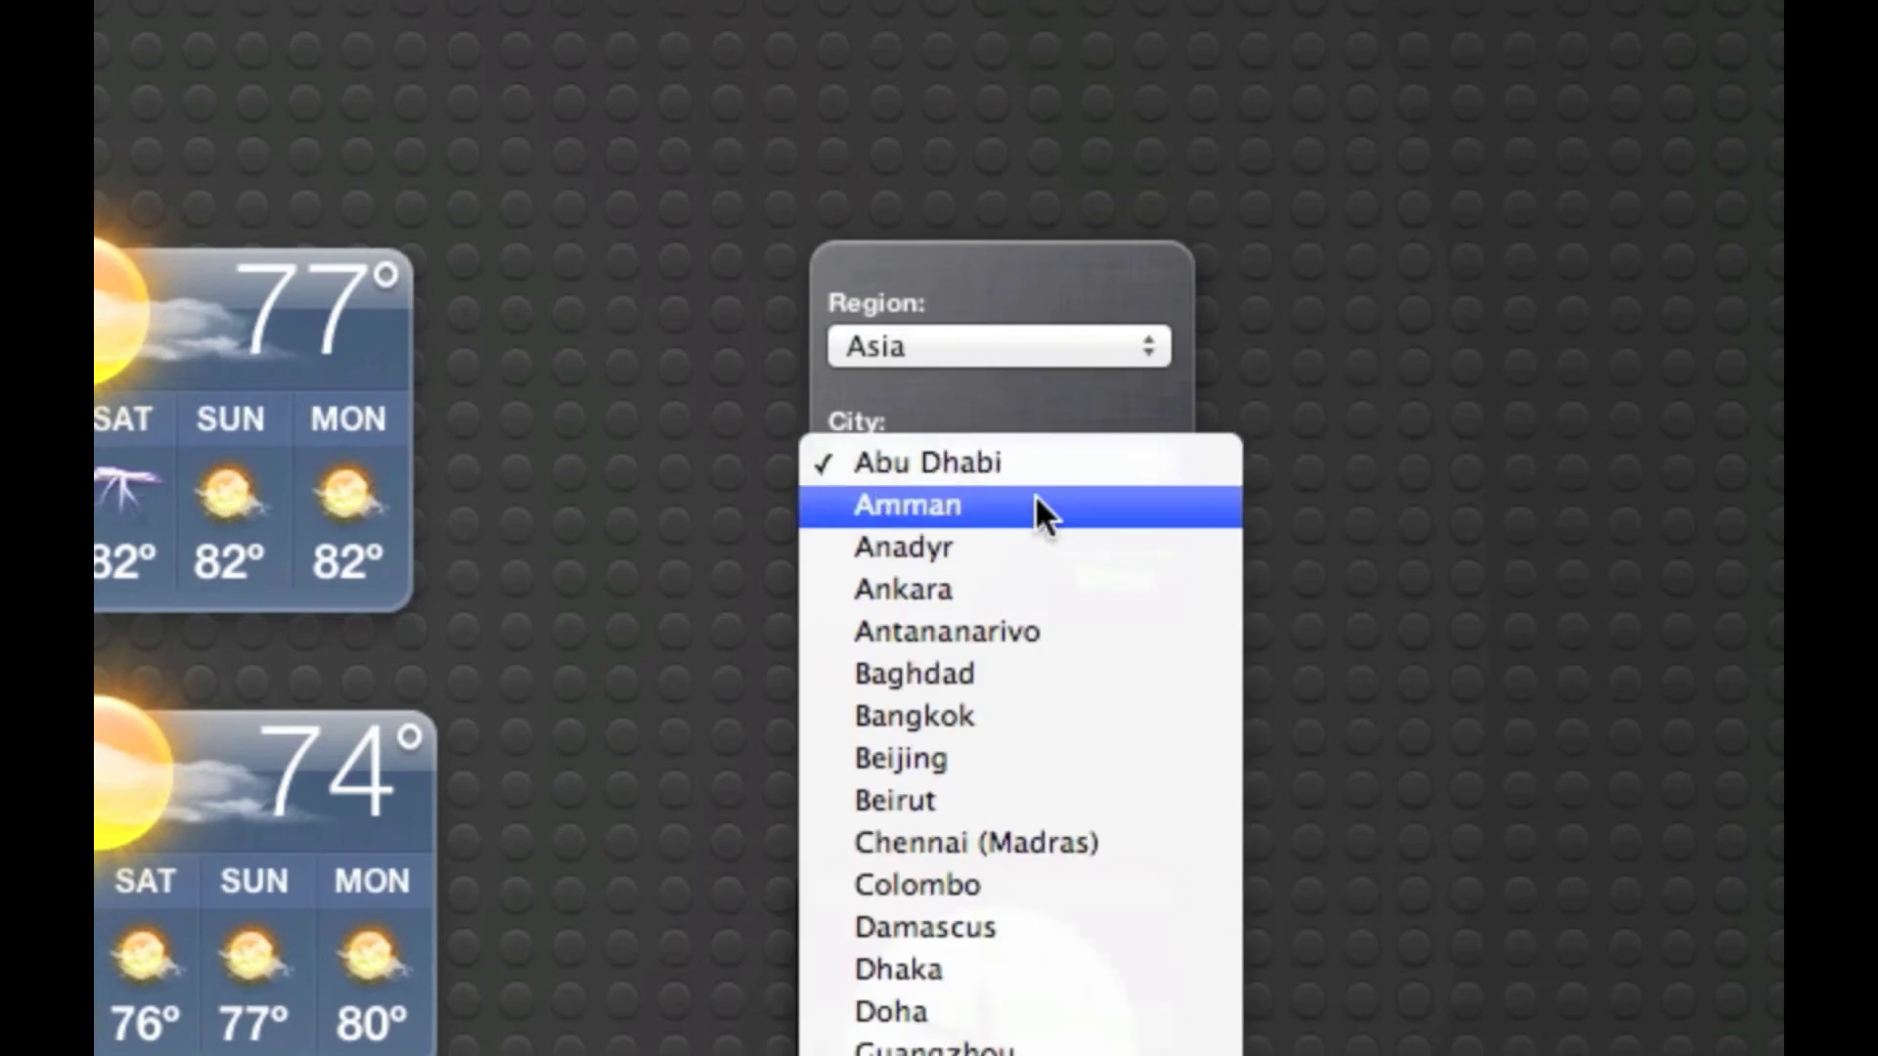
pyautogui.click(1017, 760)
pyautogui.click(1116, 579)
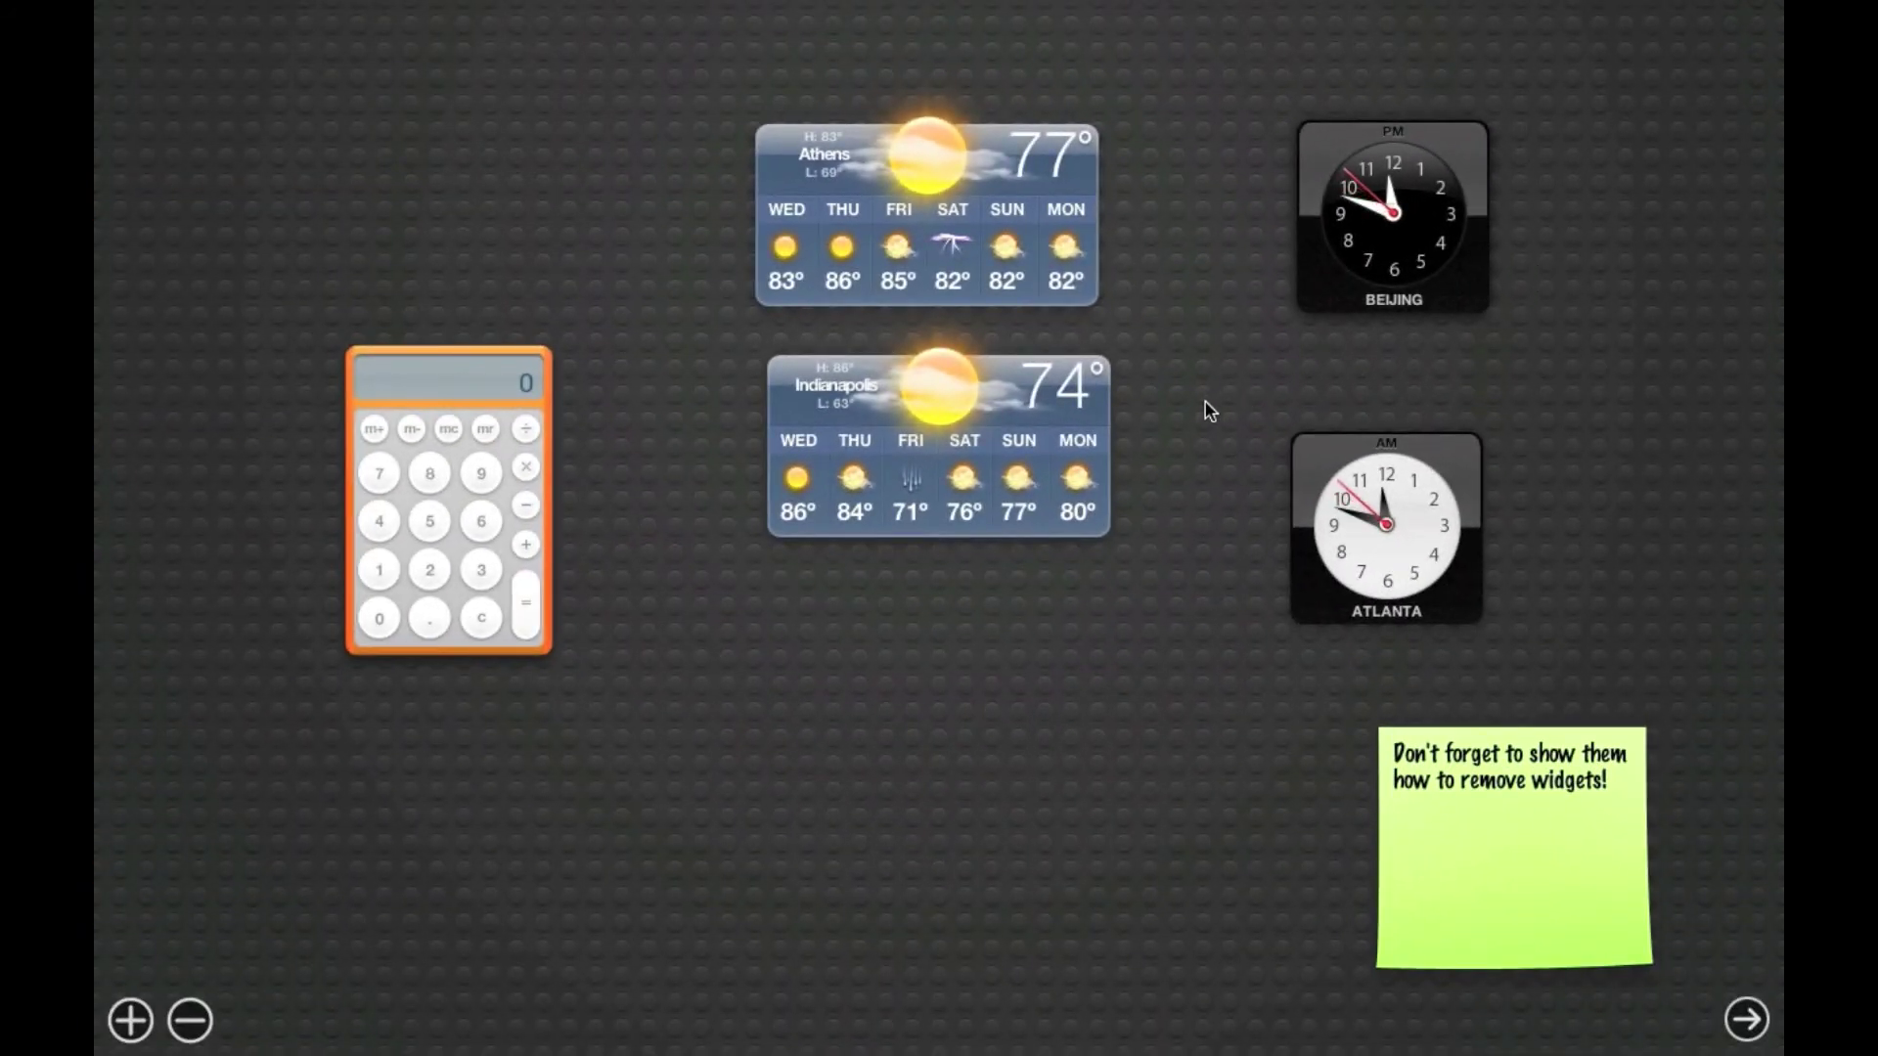
# Look at the option for getting more widgets in the widget browser and return to the Dashboard
pyautogui.click(133, 1015)
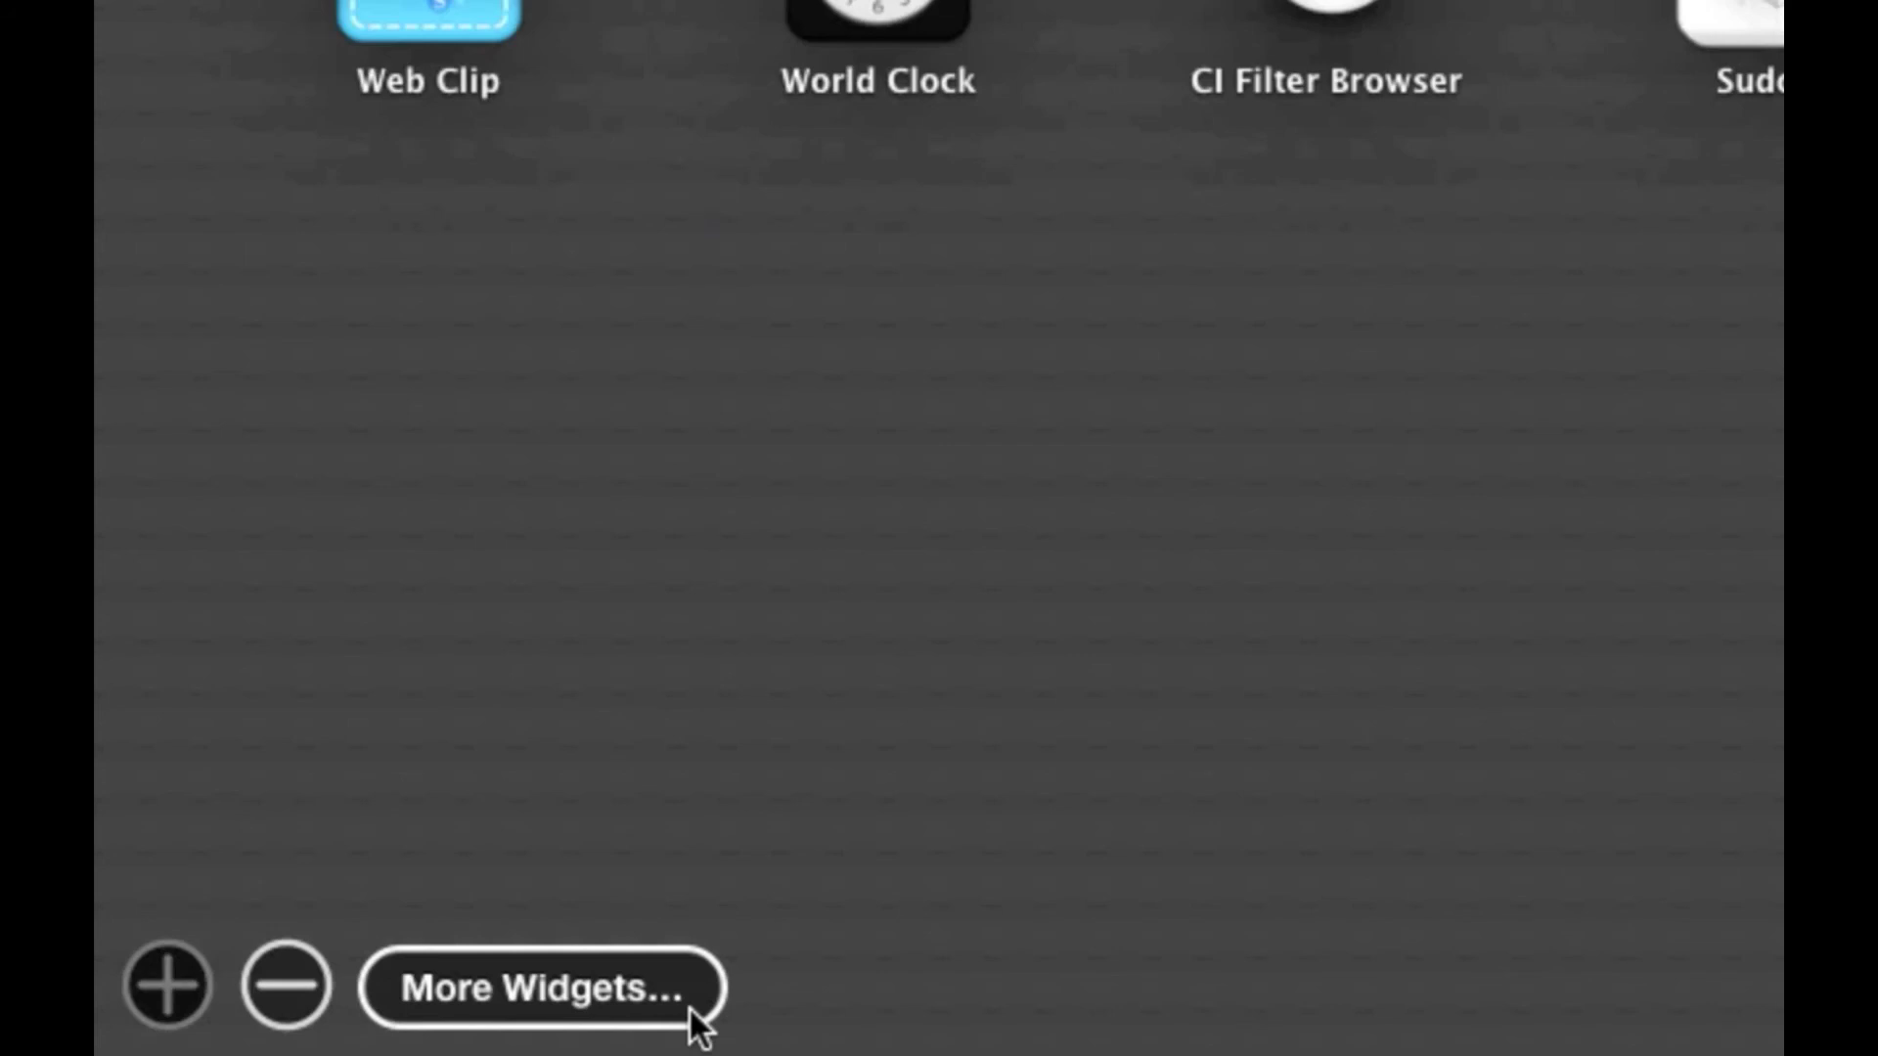
pyautogui.click(1007, 749)
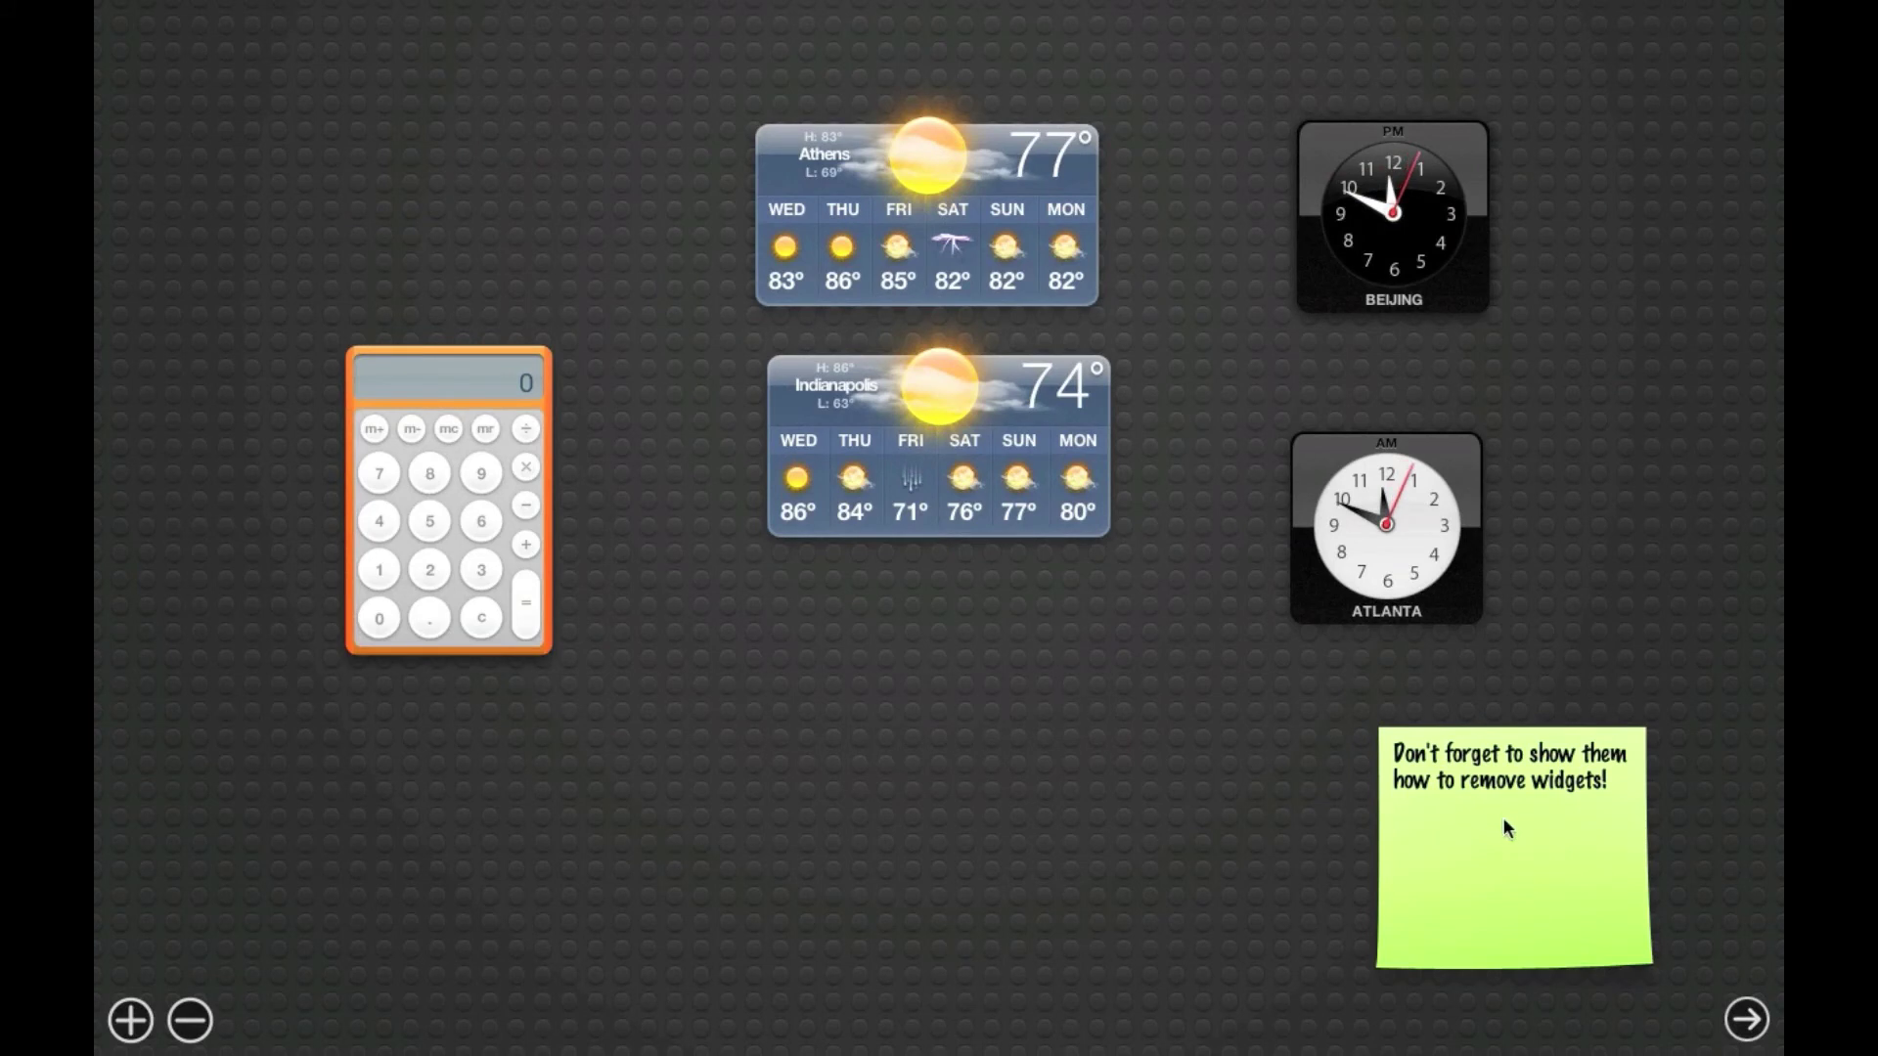
# Remove the Calculator and Stickies widgets from the Dashboard and leave removal mode
pyautogui.moveTo(1506, 821); pyautogui.dragTo(1486, 818)
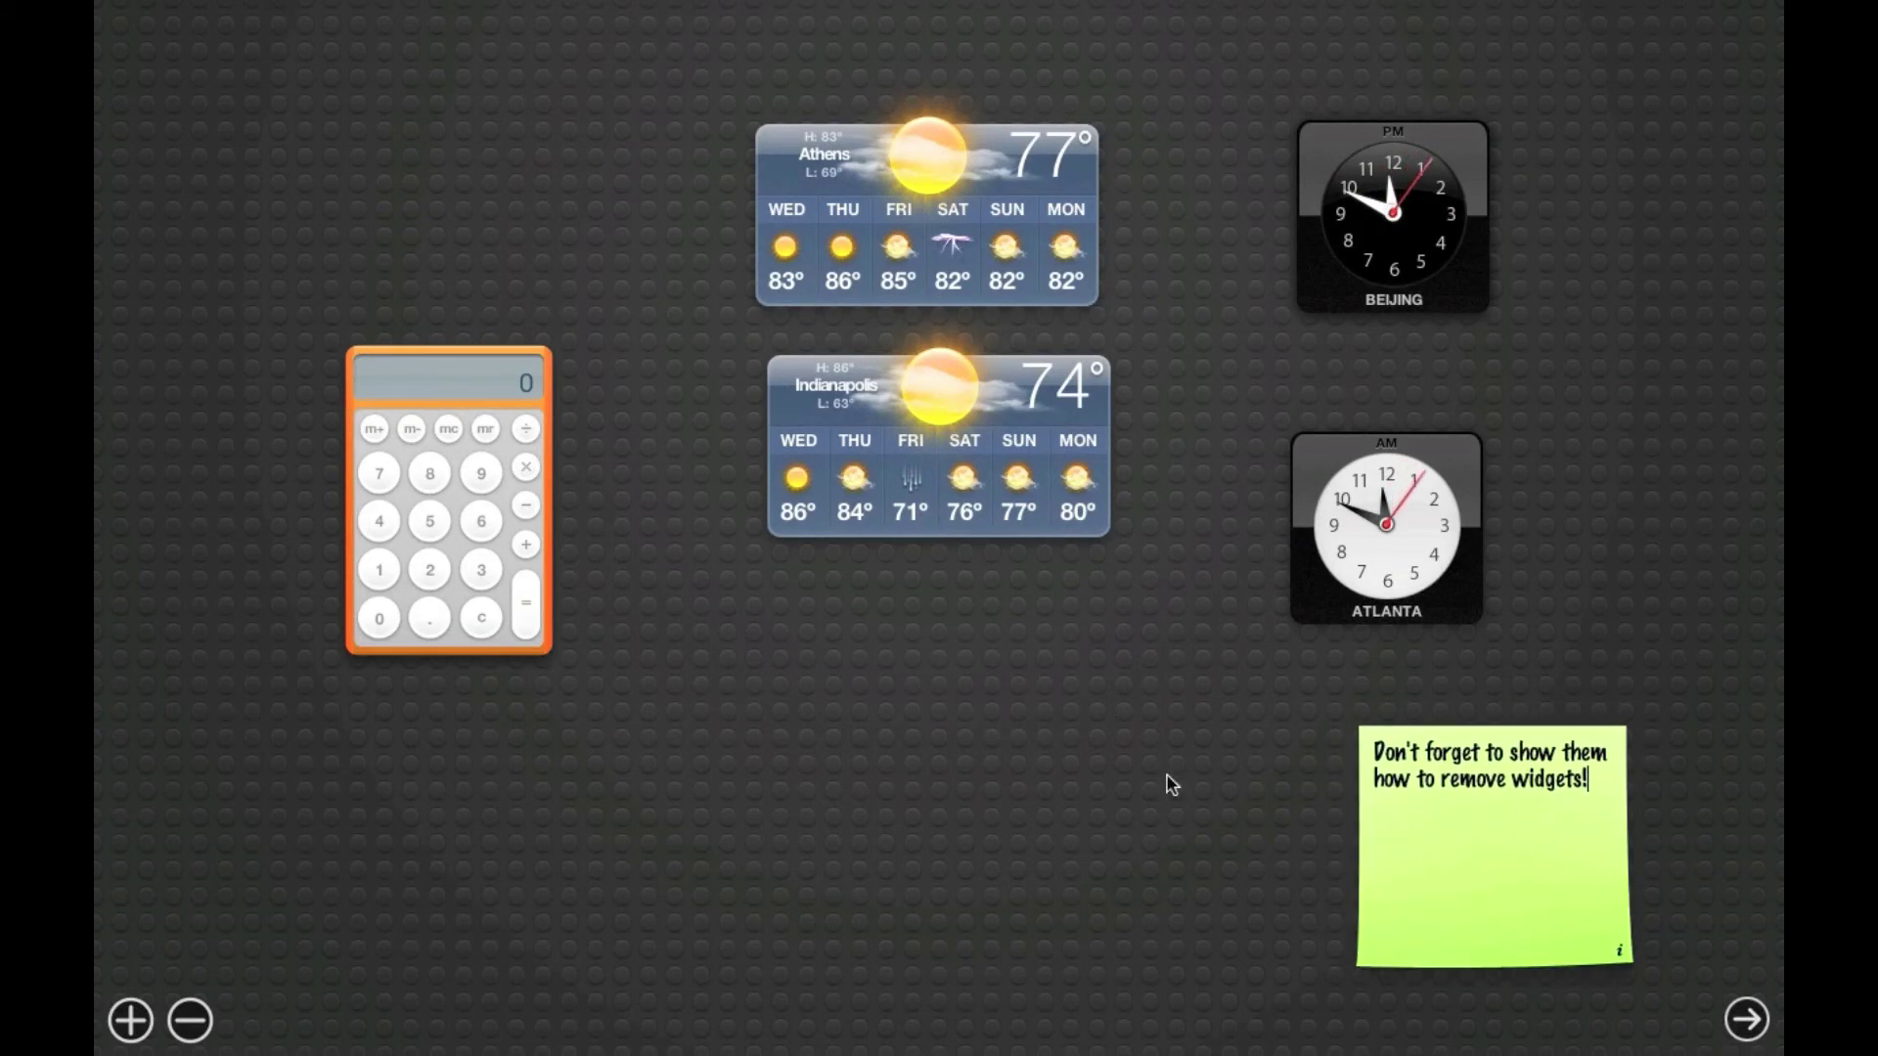
pyautogui.click(201, 1017)
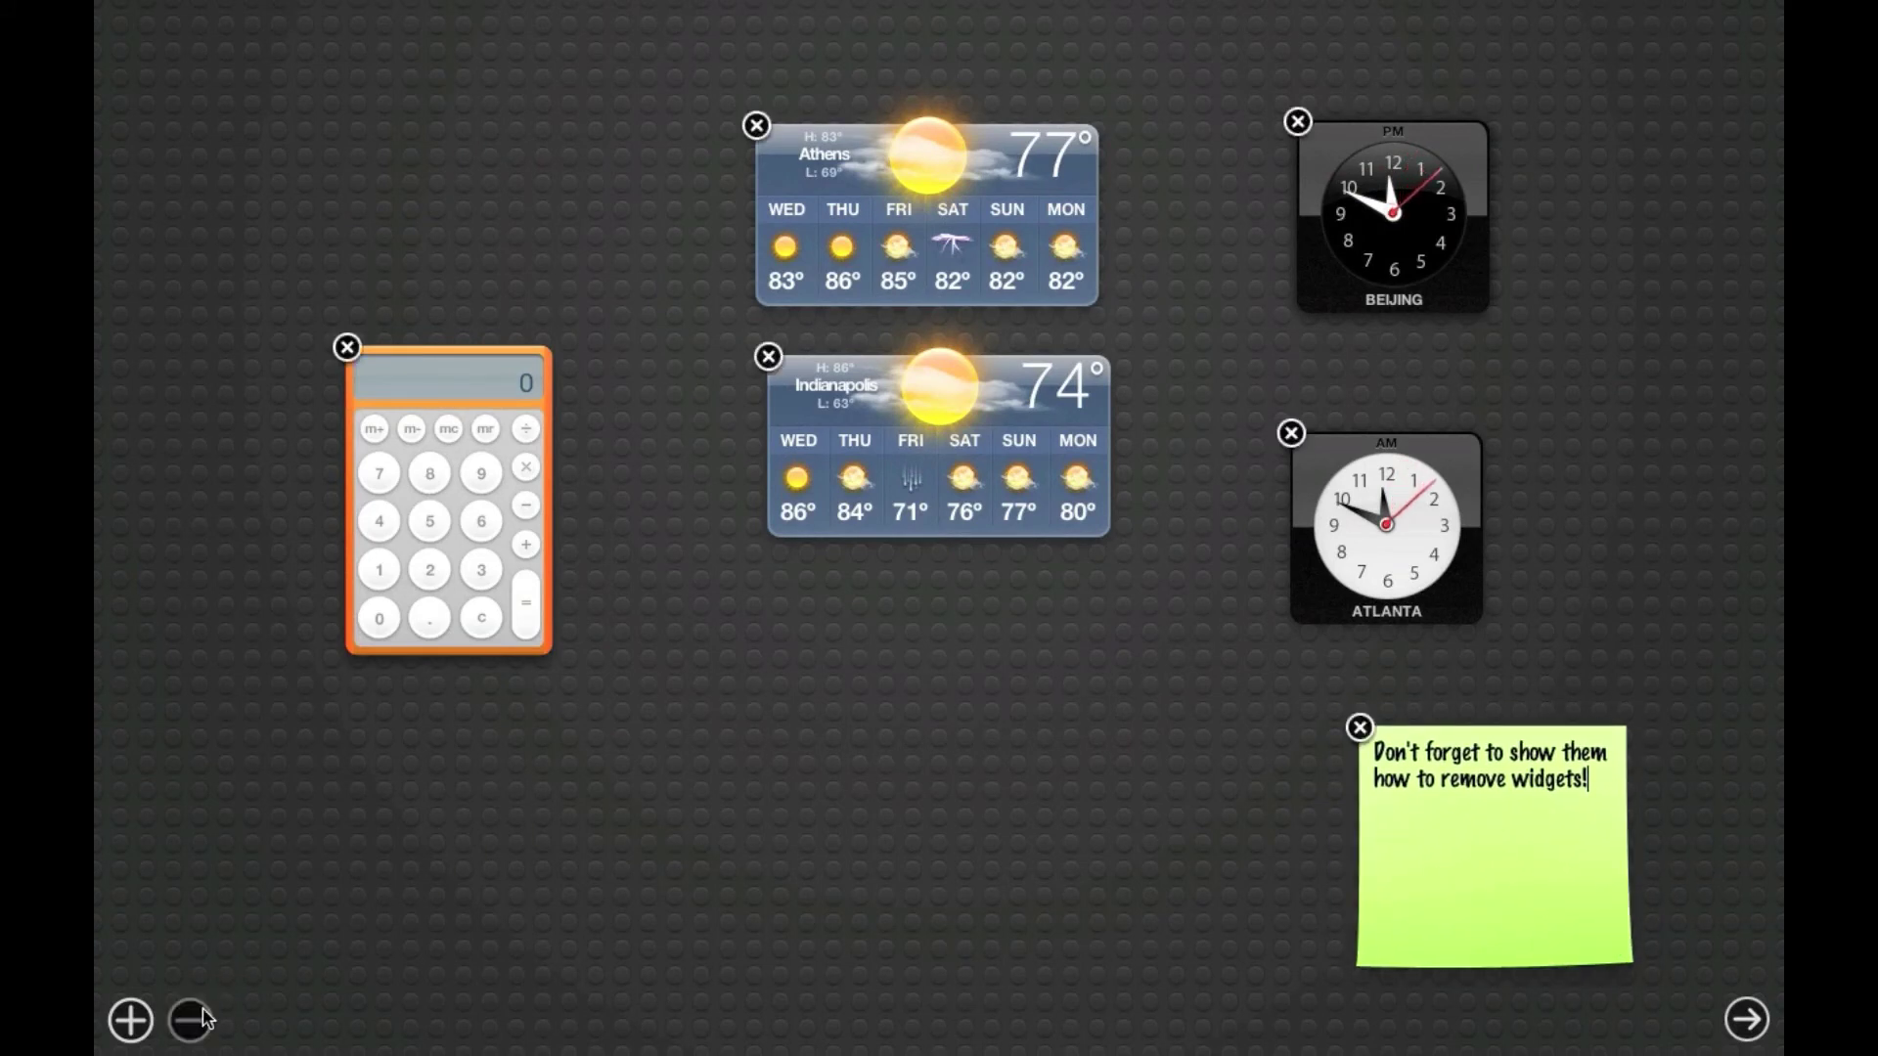
pyautogui.click(347, 348)
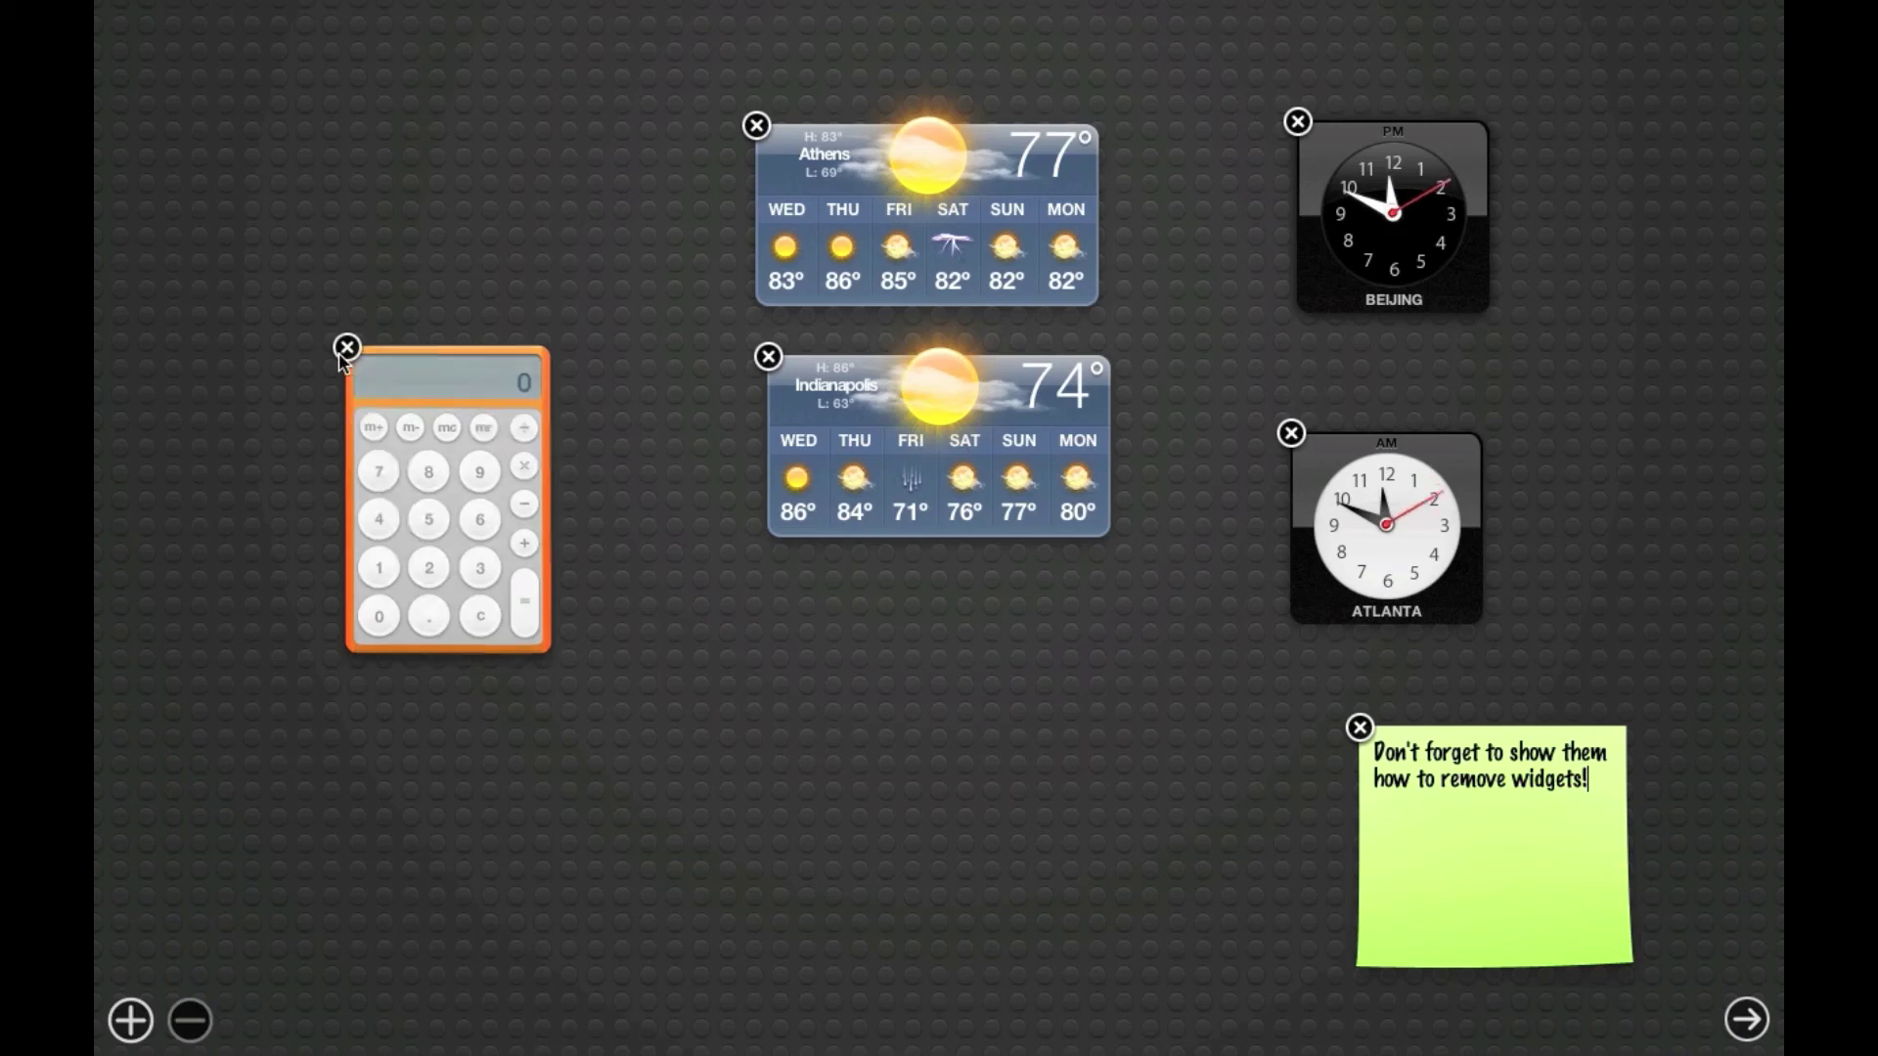
pyautogui.click(1360, 726)
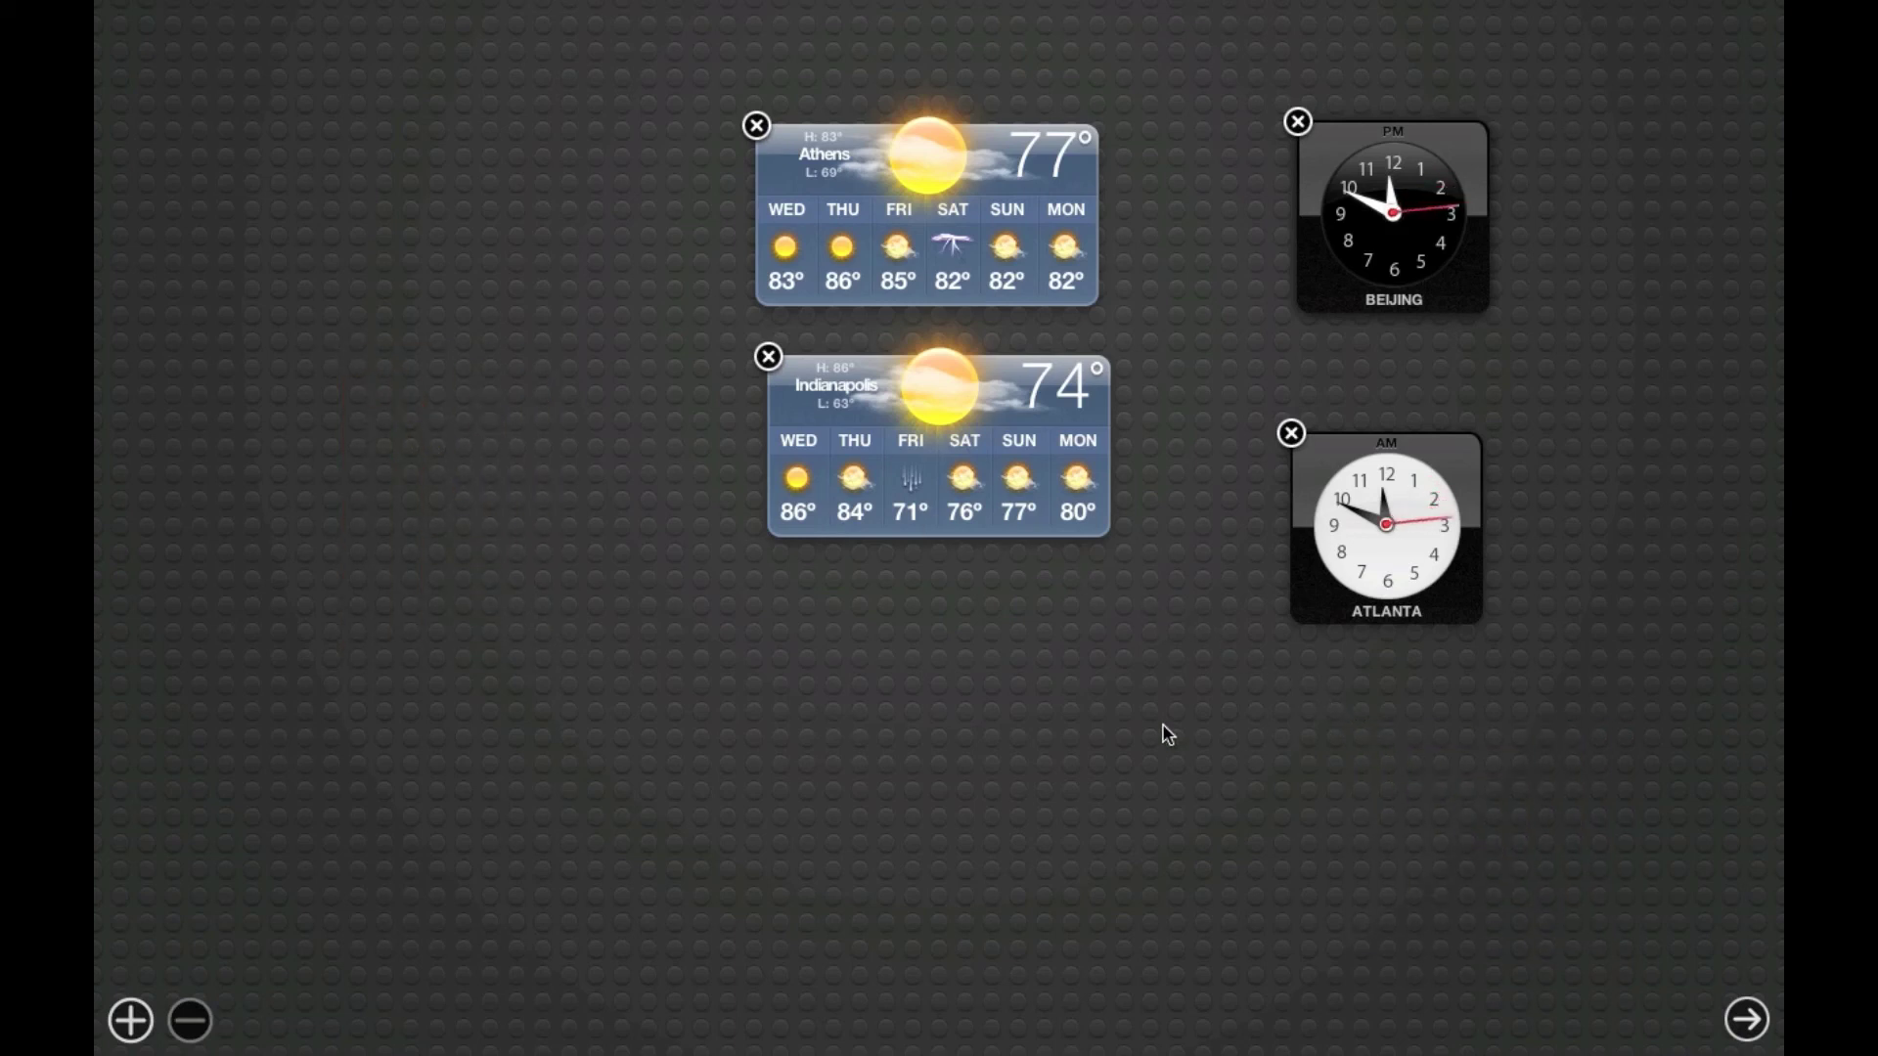
pyautogui.click(206, 1022)
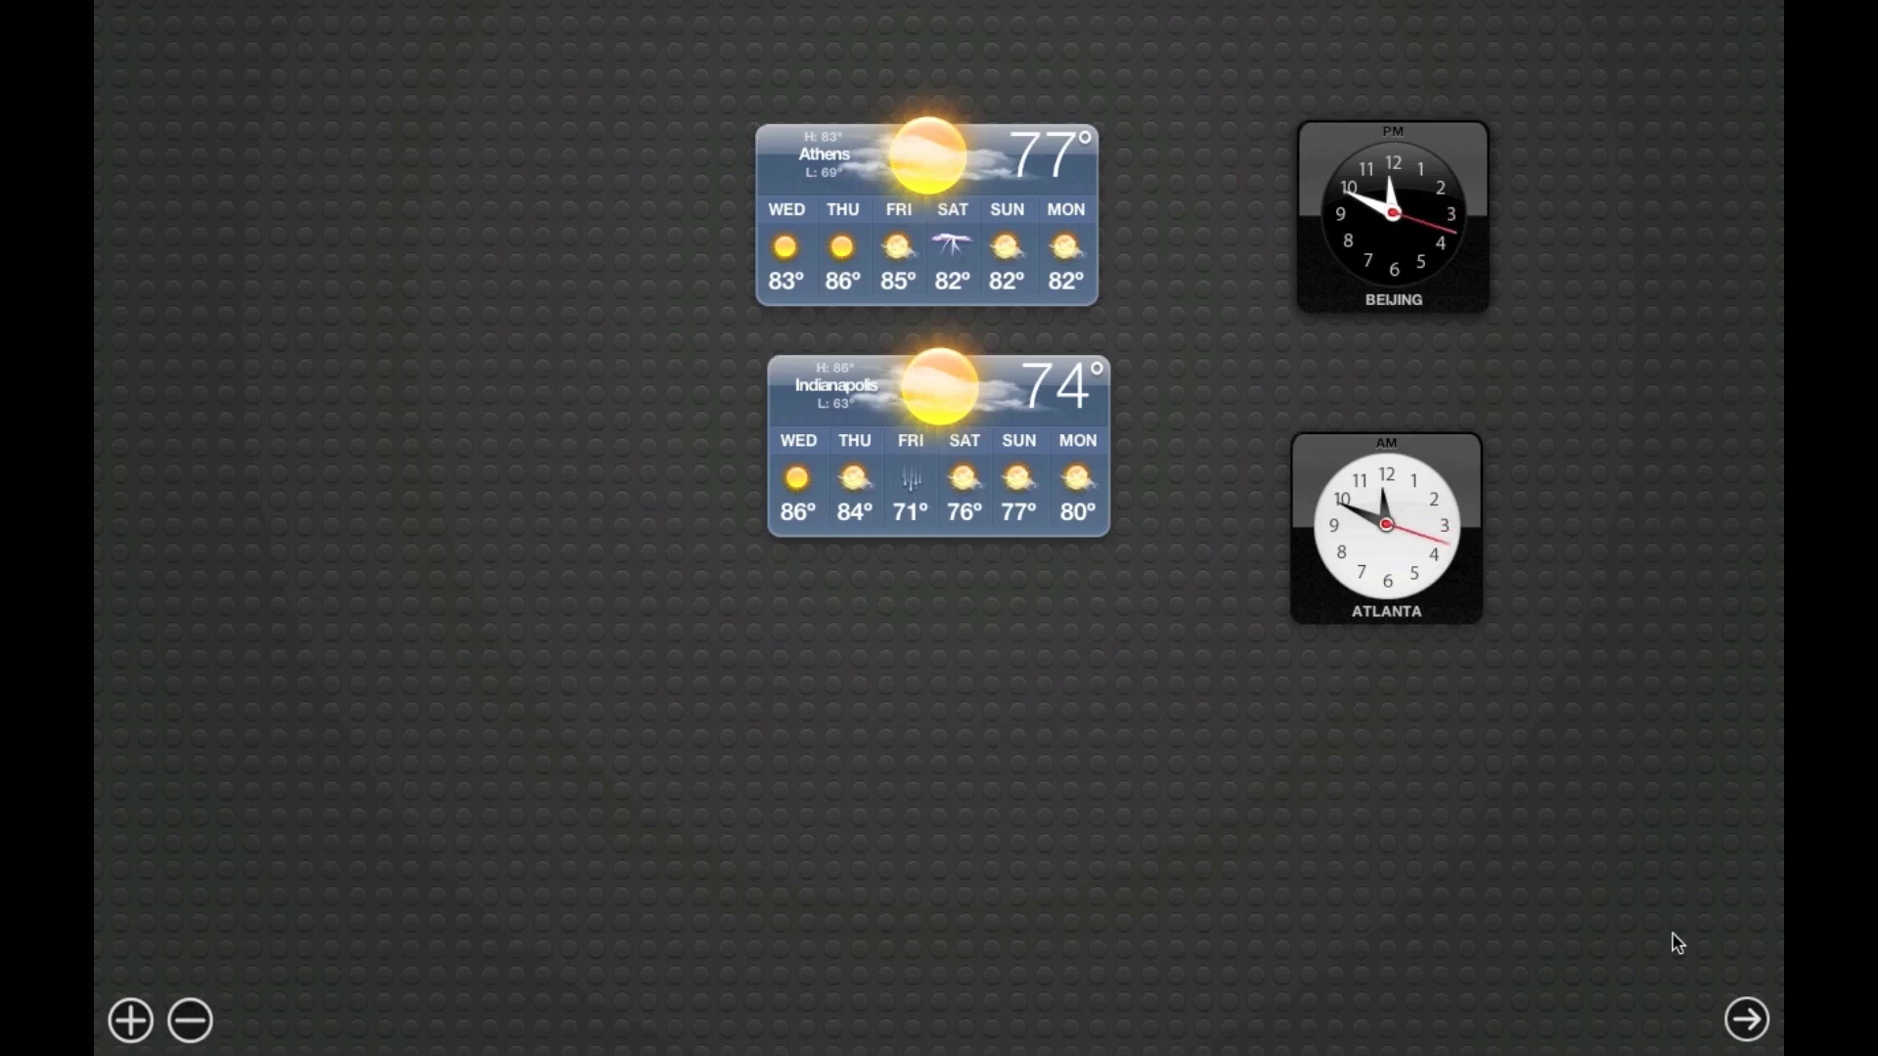
# Leave the Dashboard, reopen it to view the widgets, and return to the desktop
pyautogui.click(1746, 1021)
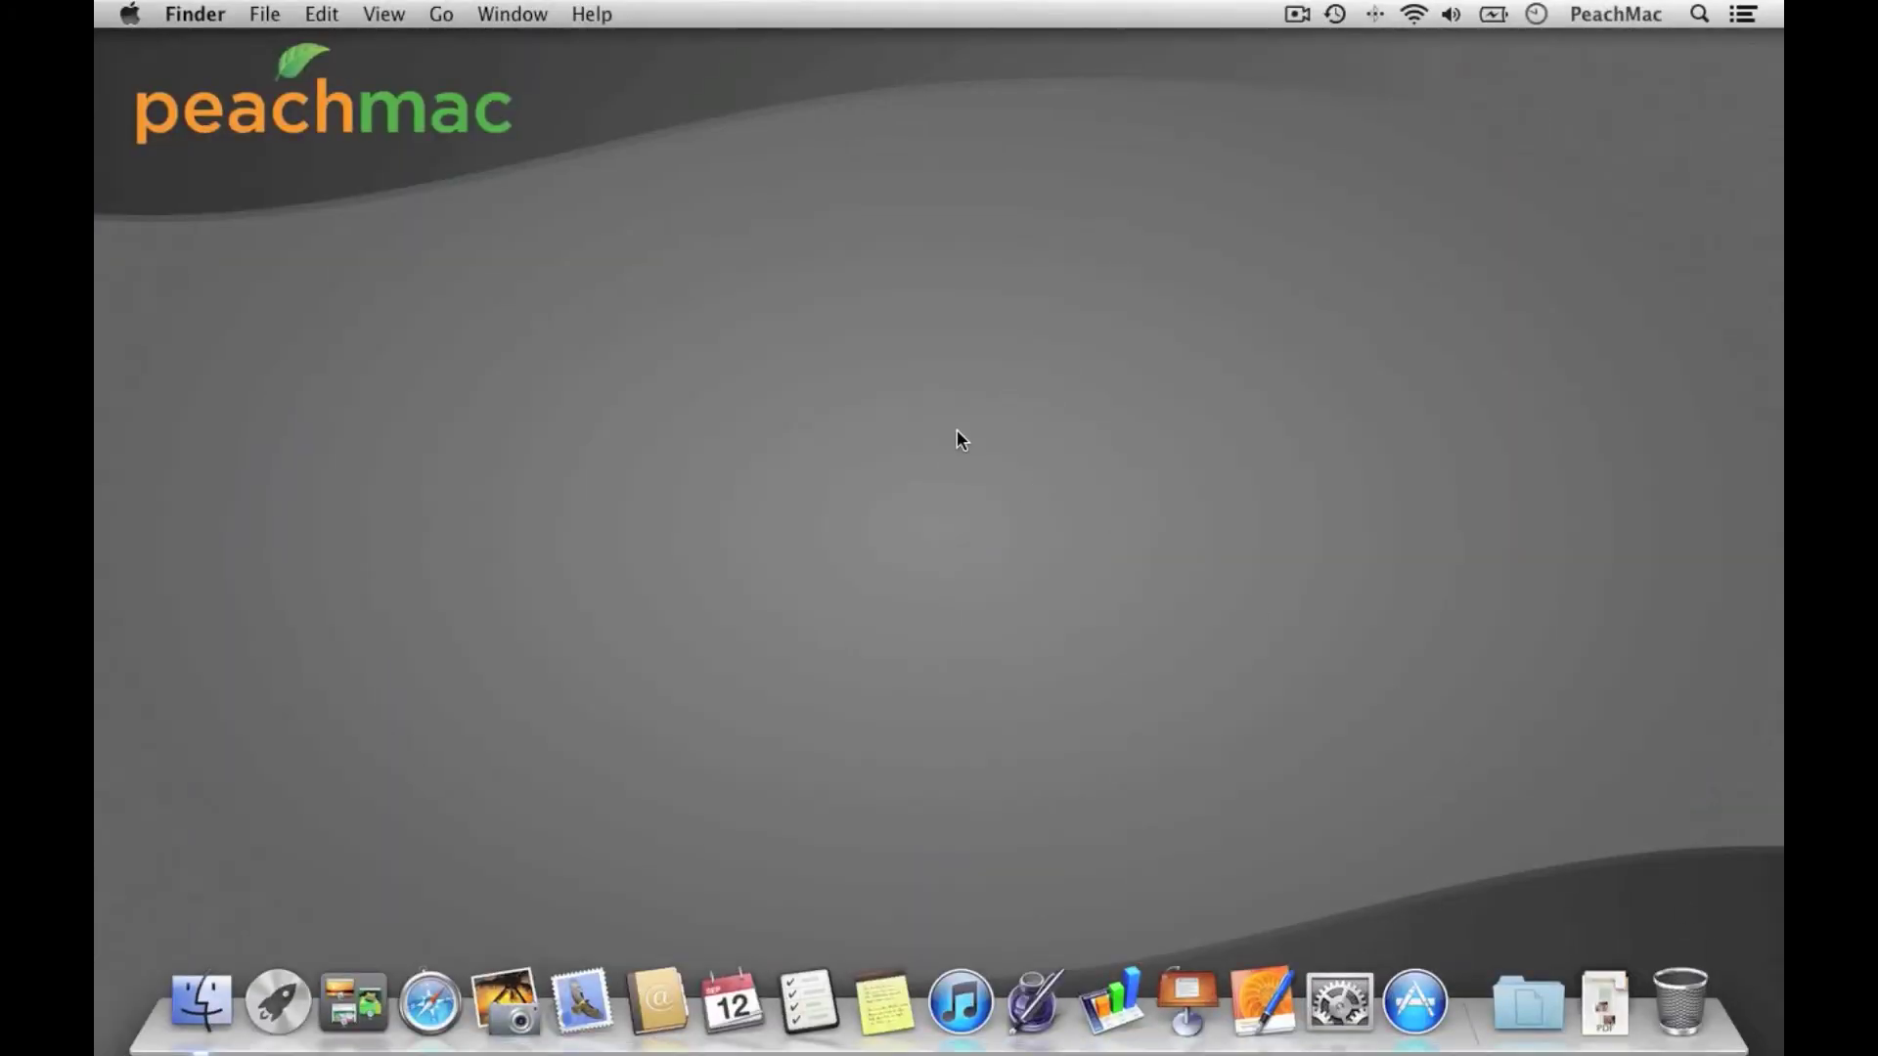
pyautogui.press('F12')
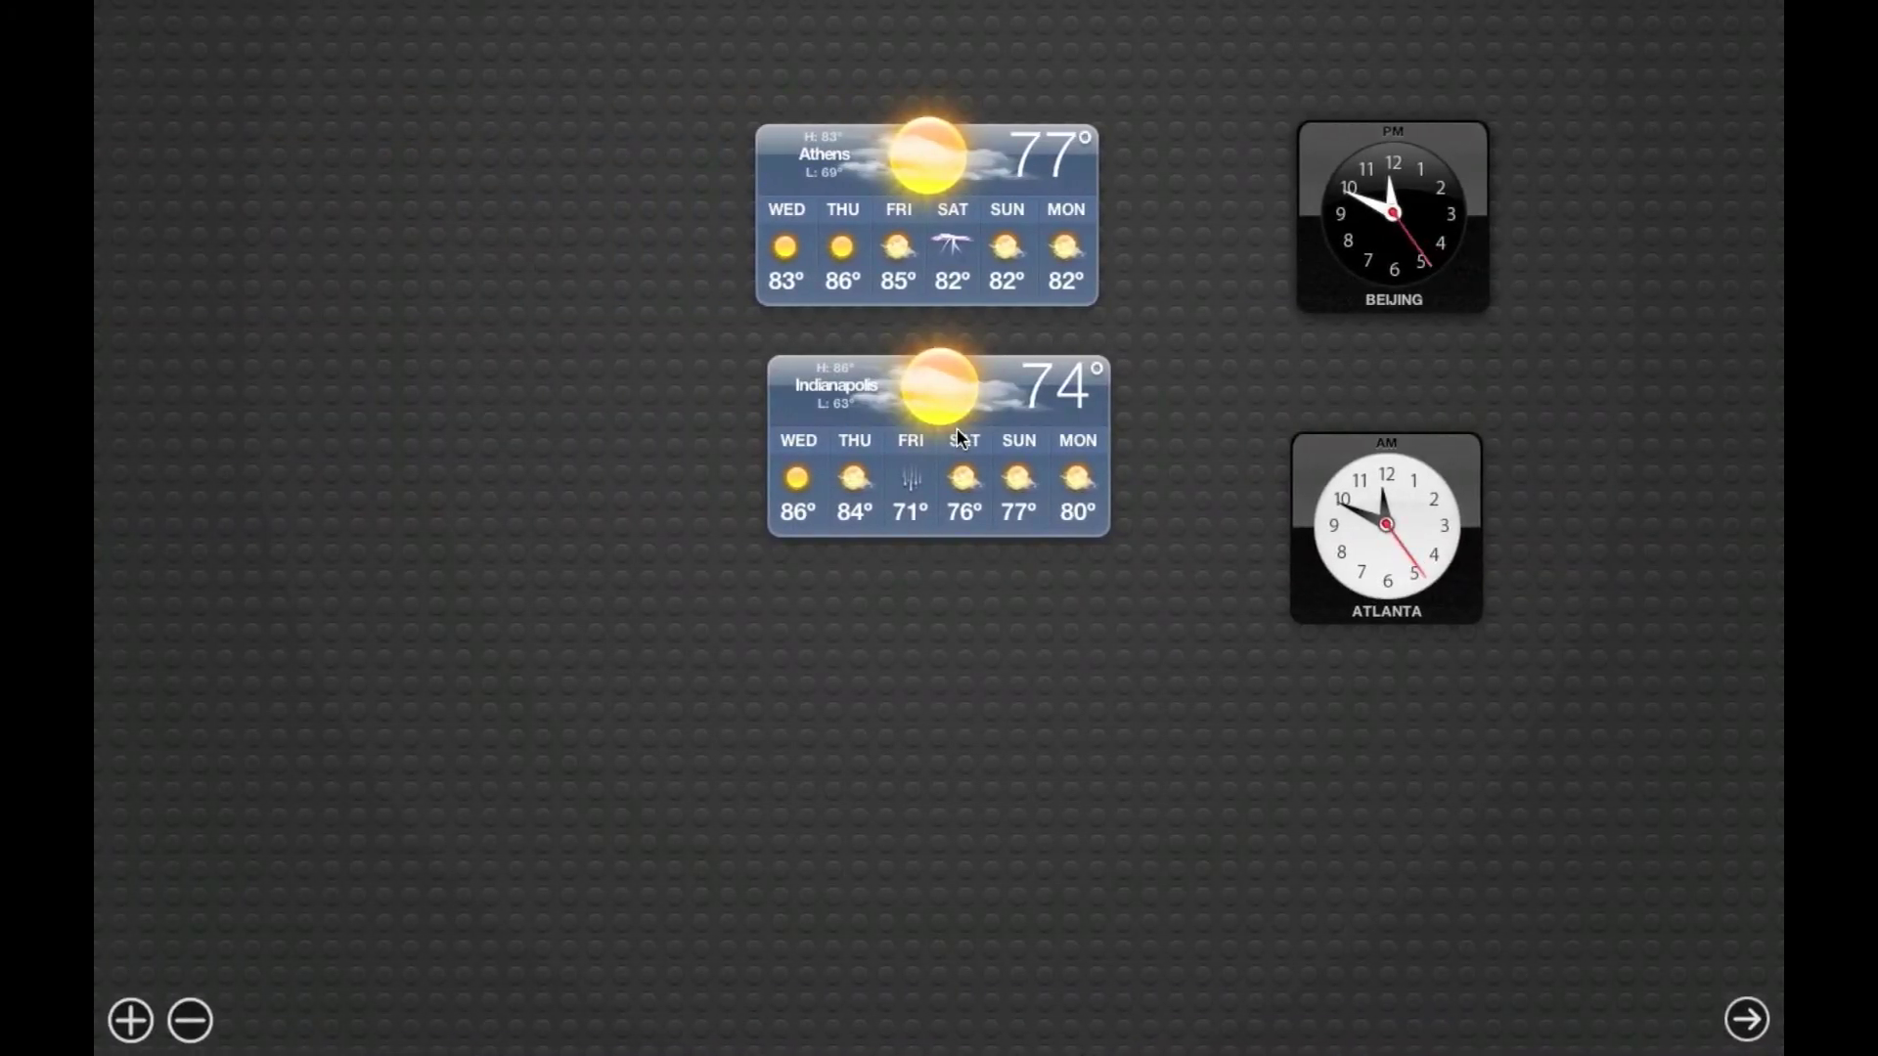
pyautogui.press('F12')
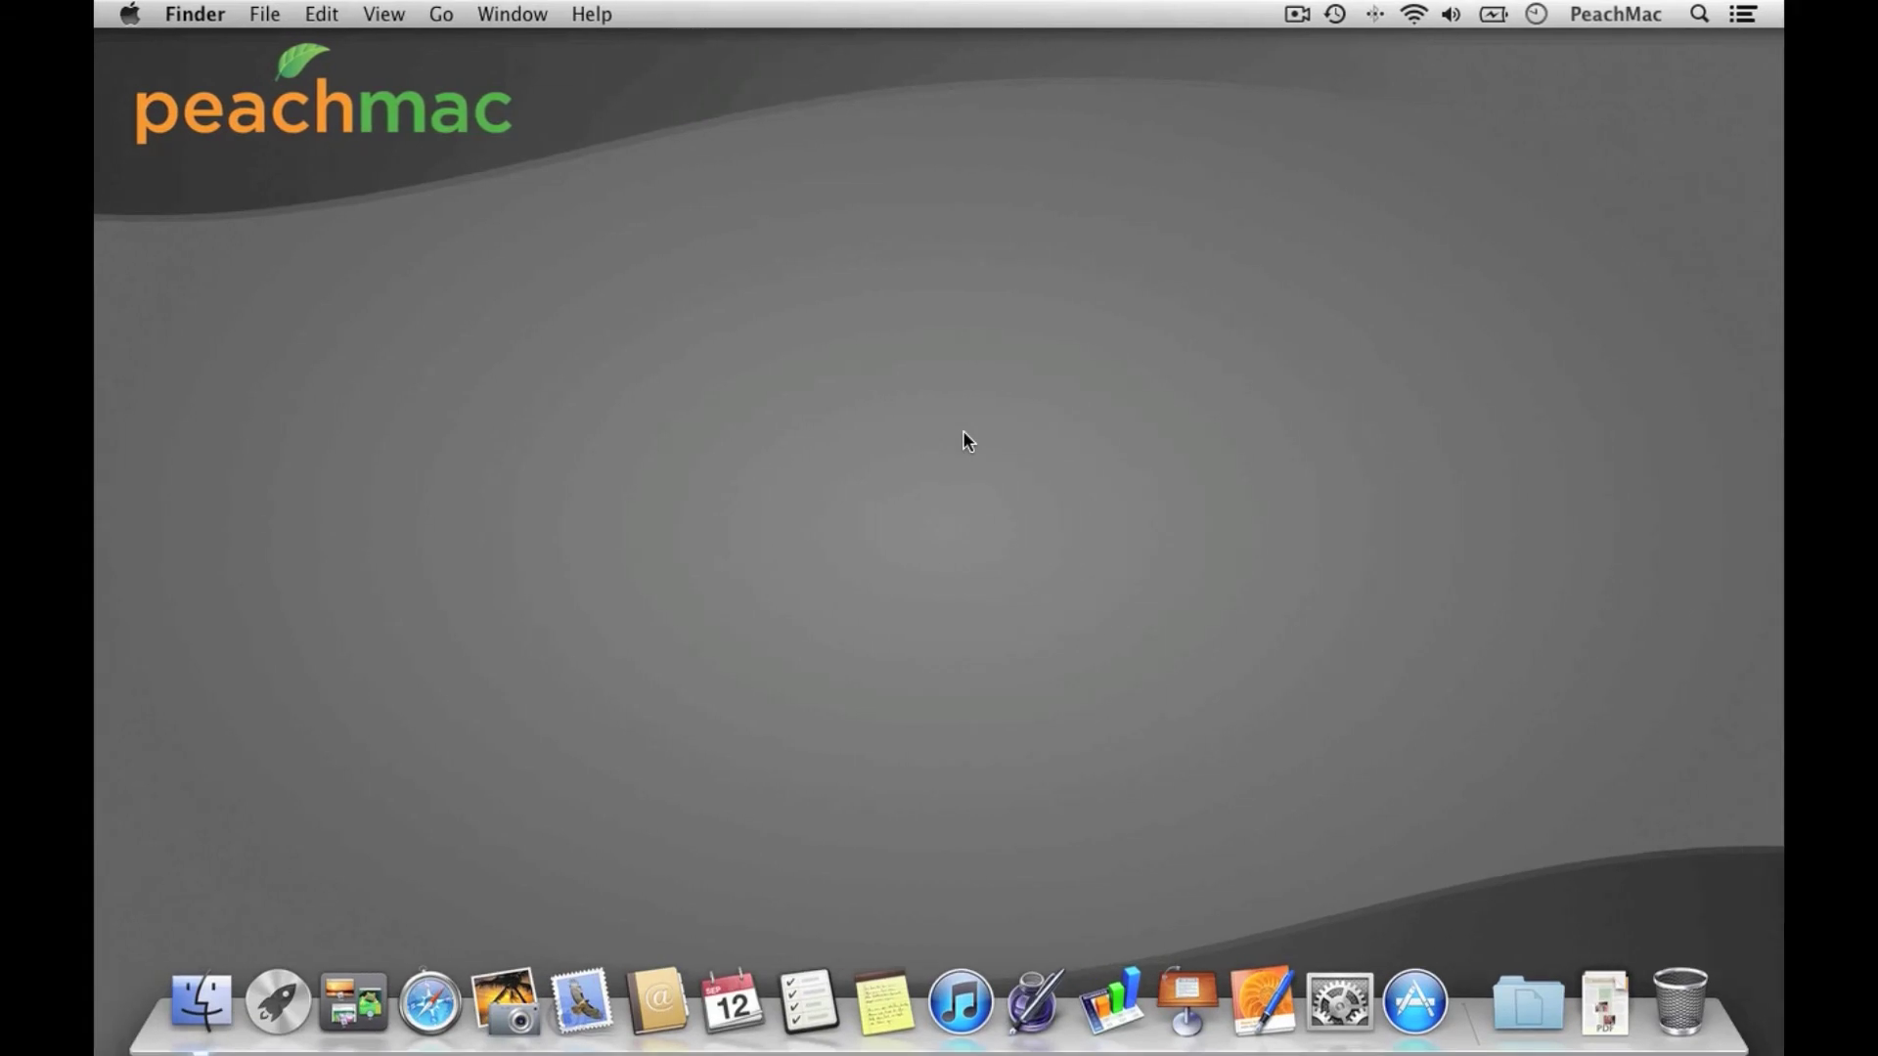